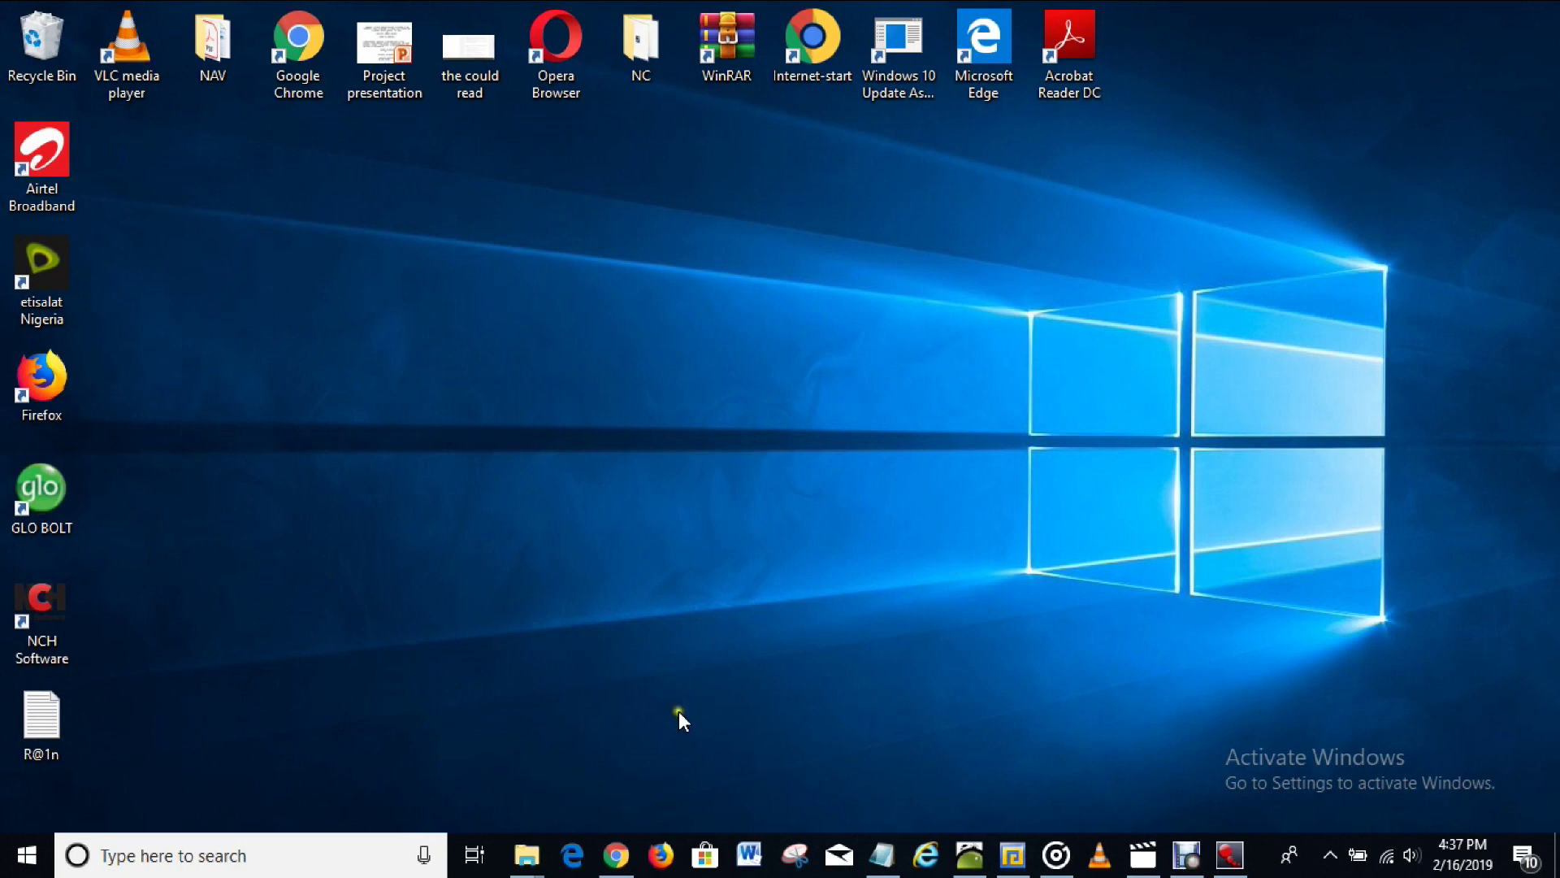
Open nchsoftware.com in Chrome and bring up its Download menu of products.
{"action": "left_click", "coordinate": [616, 855]}
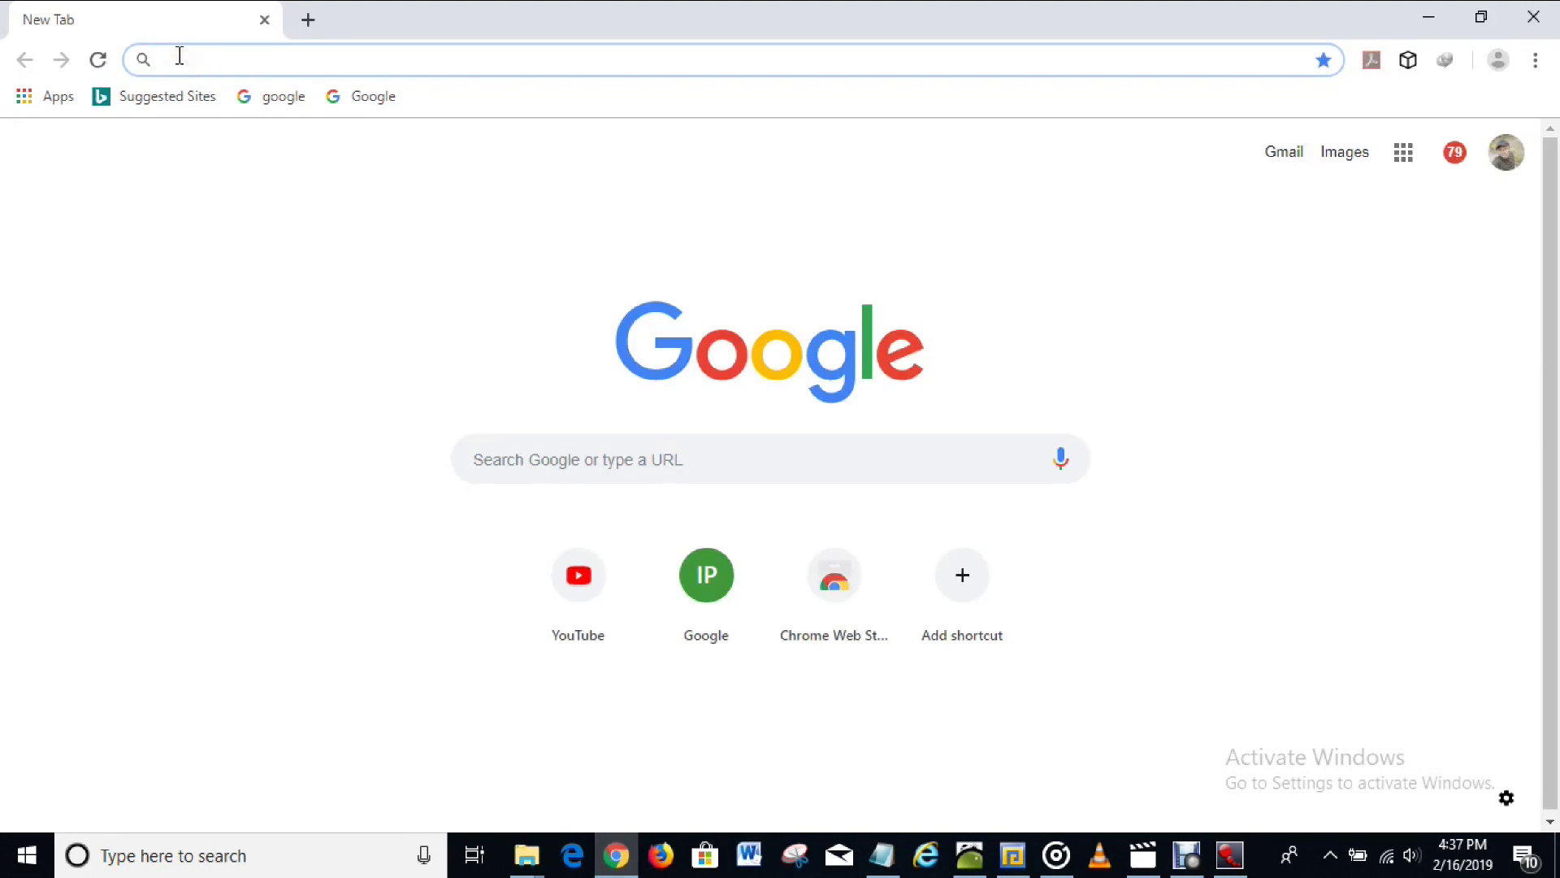
{"action": "type", "text": "NCHsoftware.com"}
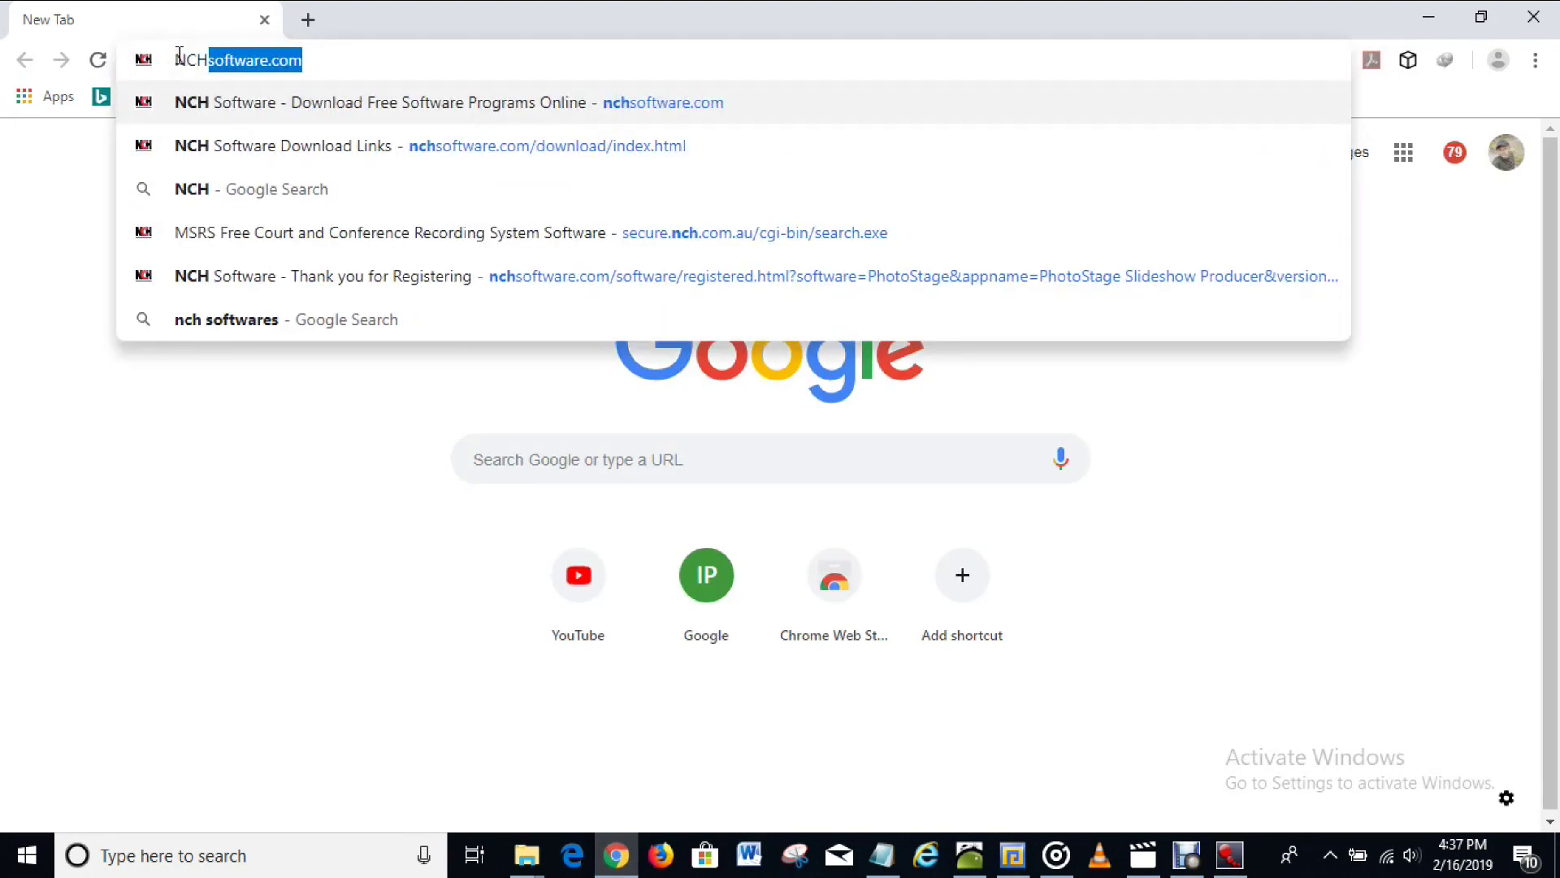
{"action": "key", "text": "Return"}
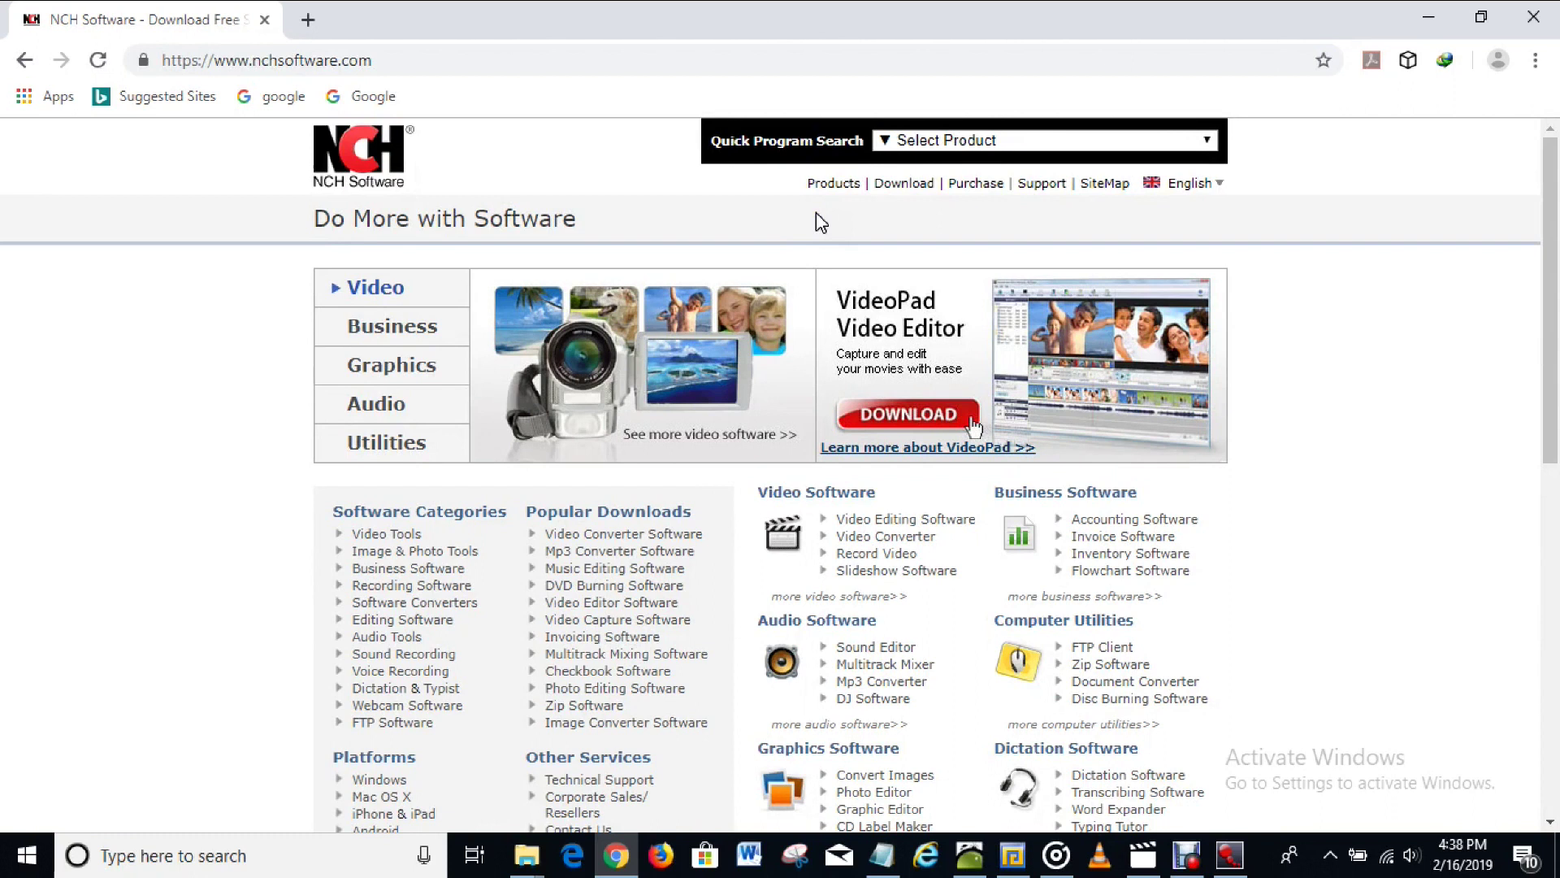
{"action": "left_click", "coordinate": [916, 197]}
{"action": "mouse_move", "coordinate": [905, 186]}
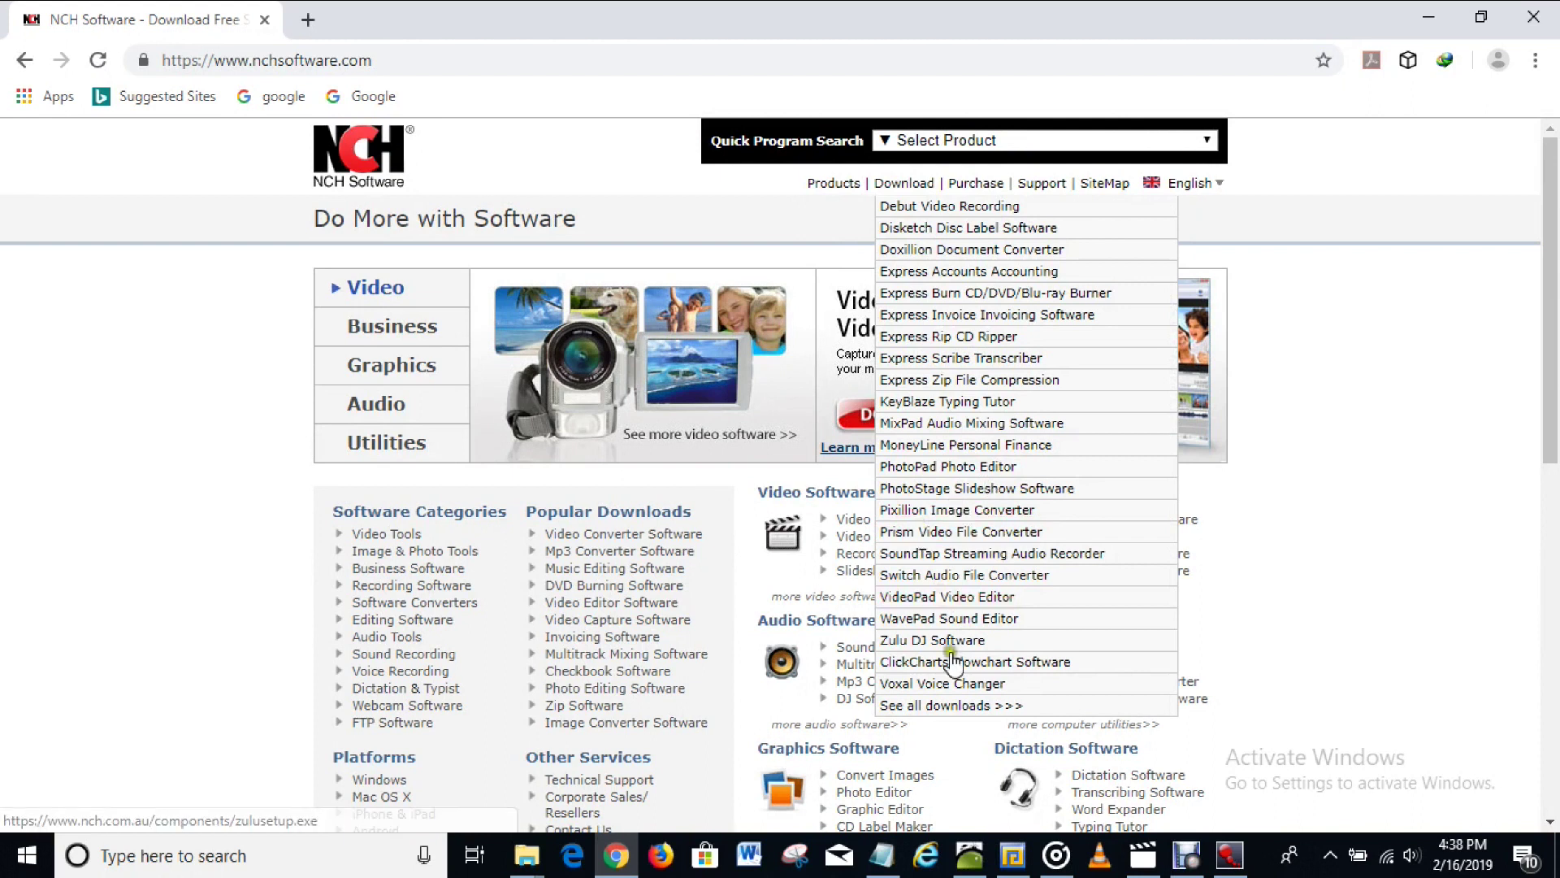
Download orionsetup.exe for Orion Data Recovery Software from the See all downloads page.
{"action": "left_click", "coordinate": [959, 706]}
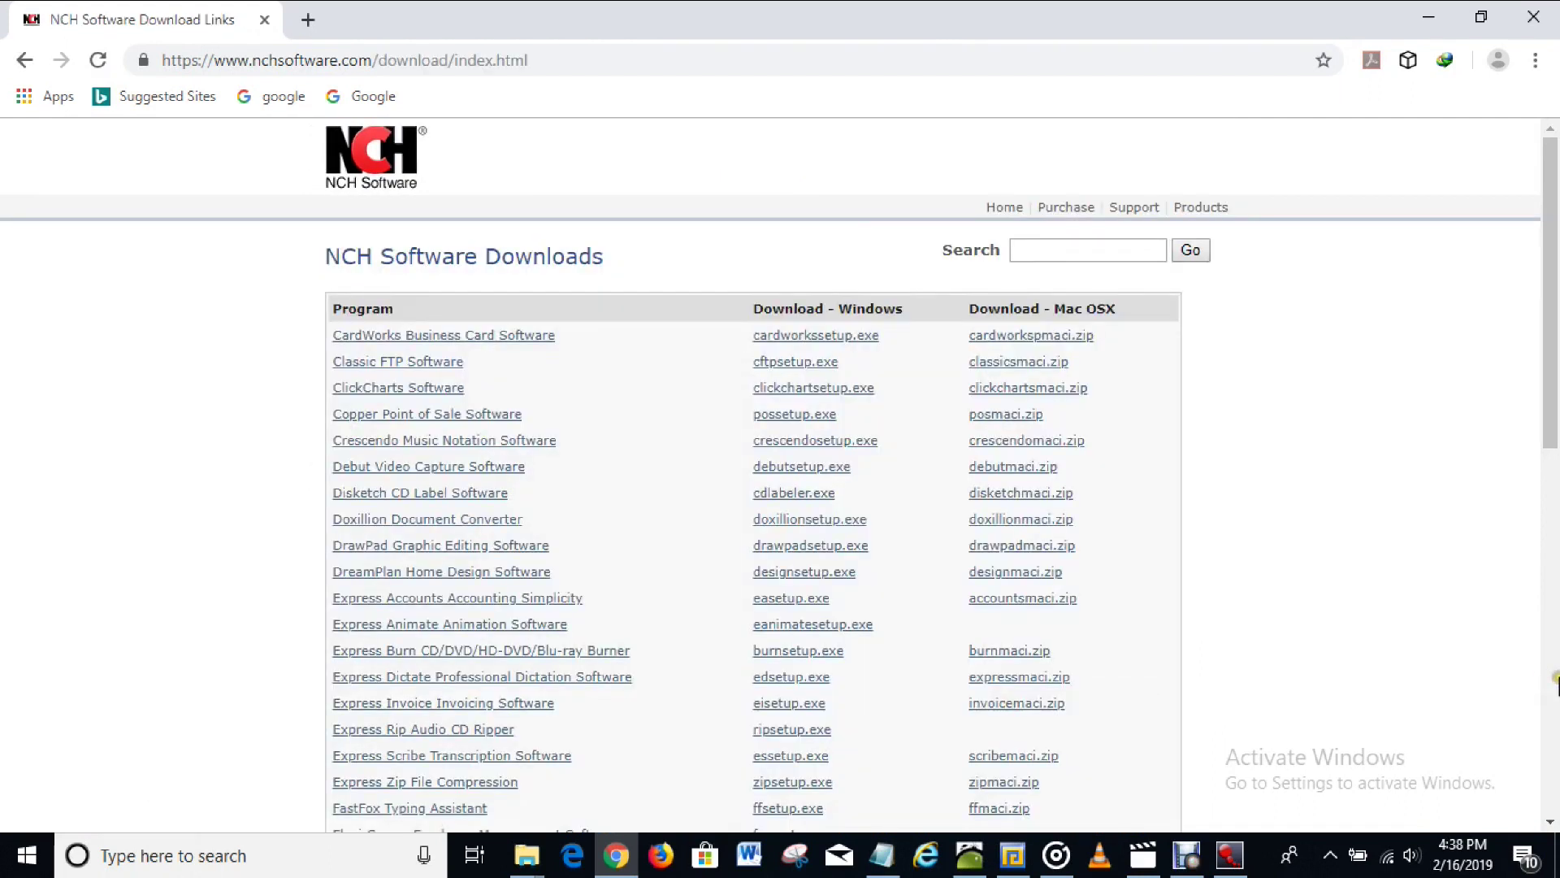
{"action": "left_click", "coordinate": [1554, 681]}
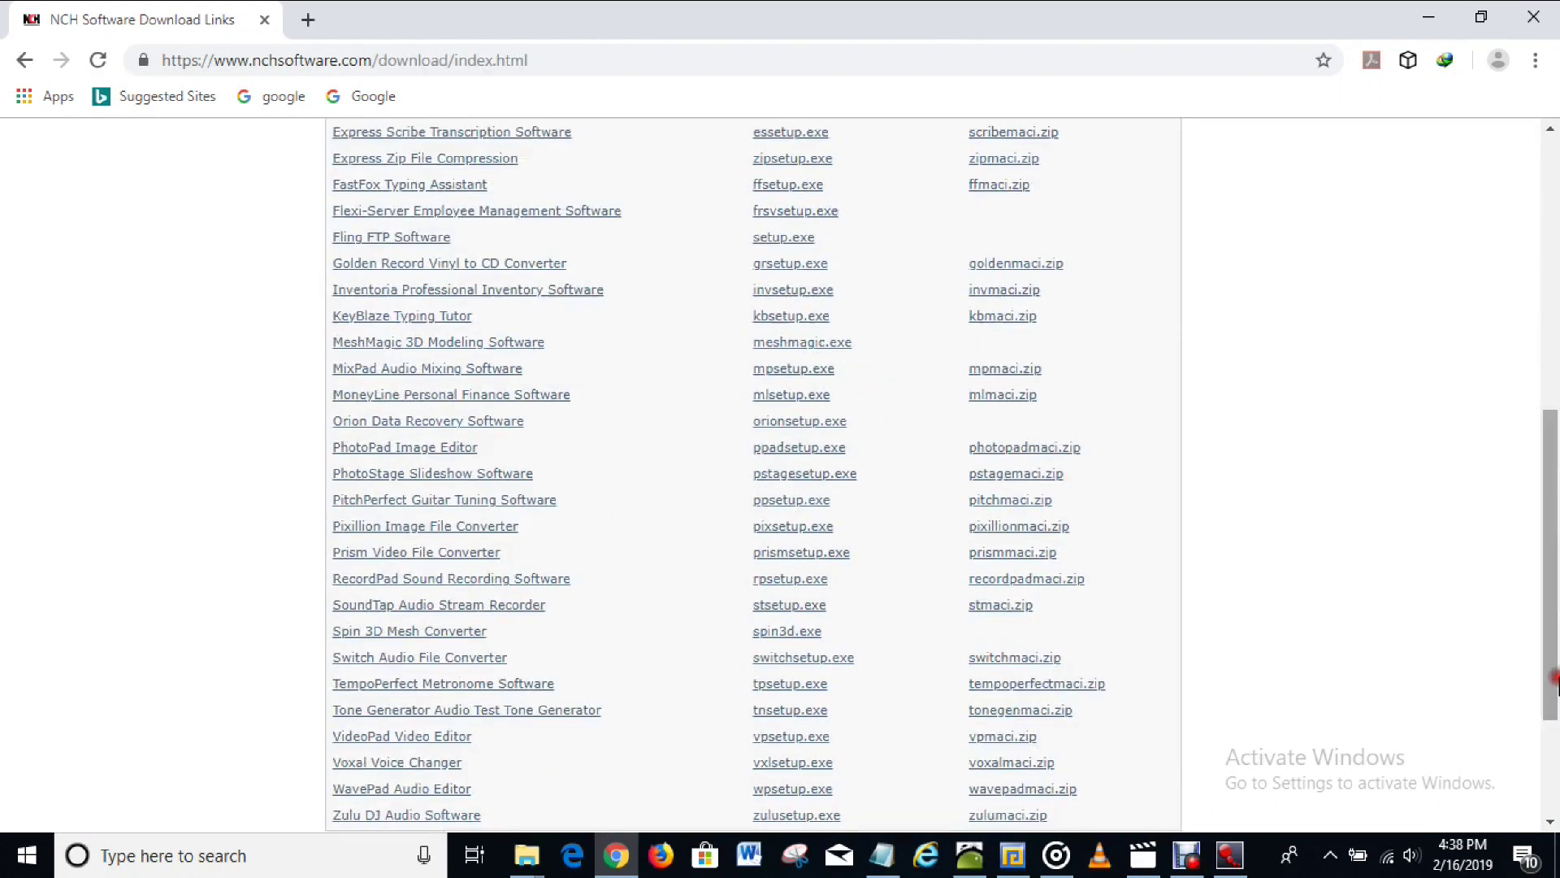
{"action": "left_click", "coordinate": [445, 423]}
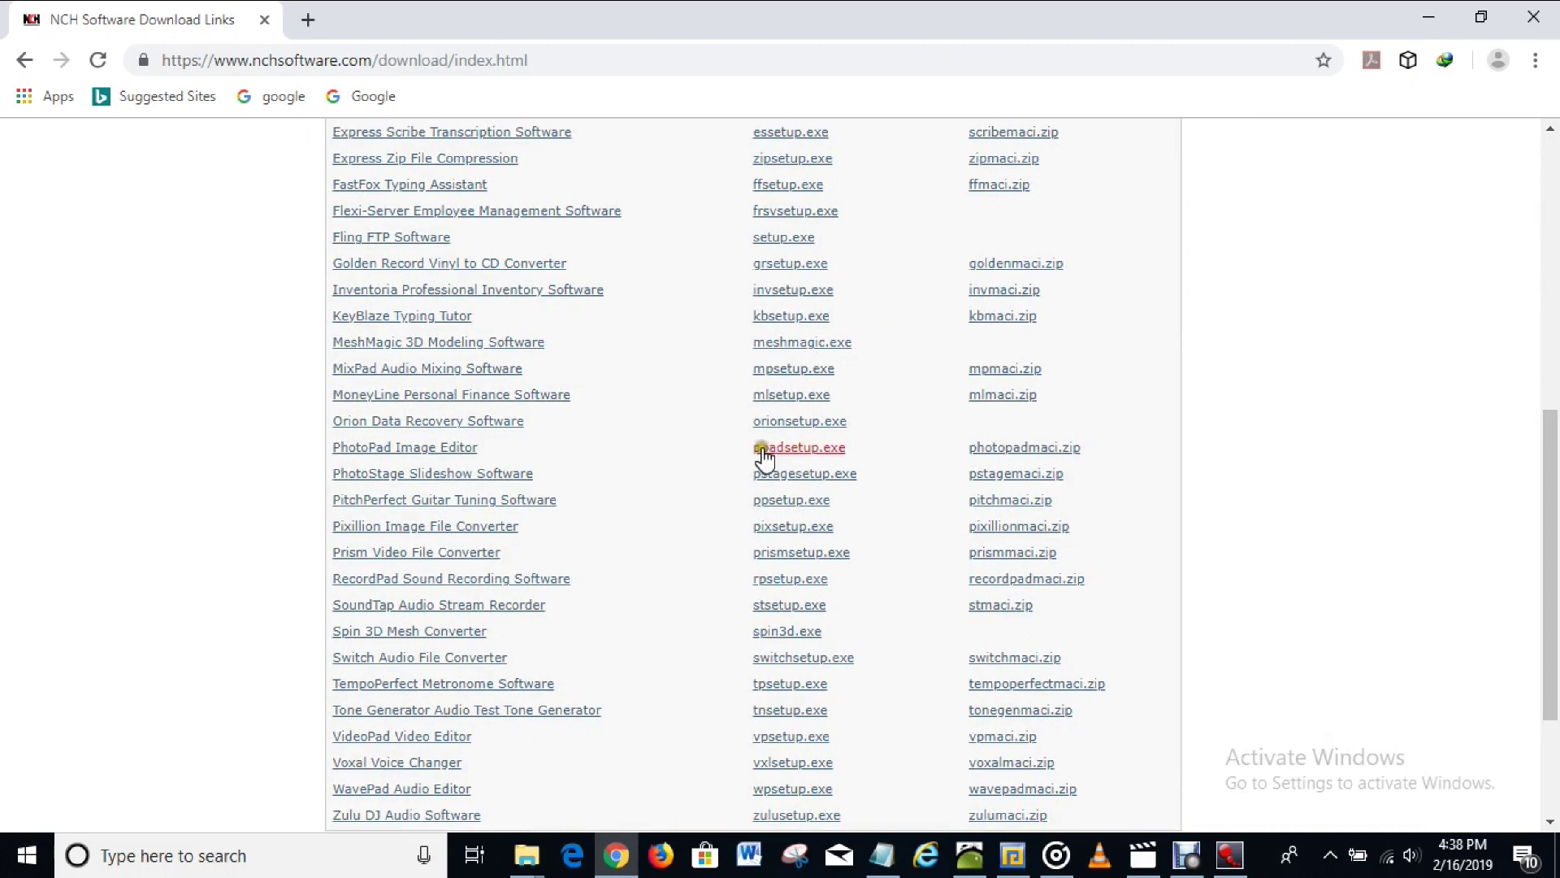
{"action": "left_click", "coordinate": [791, 420]}
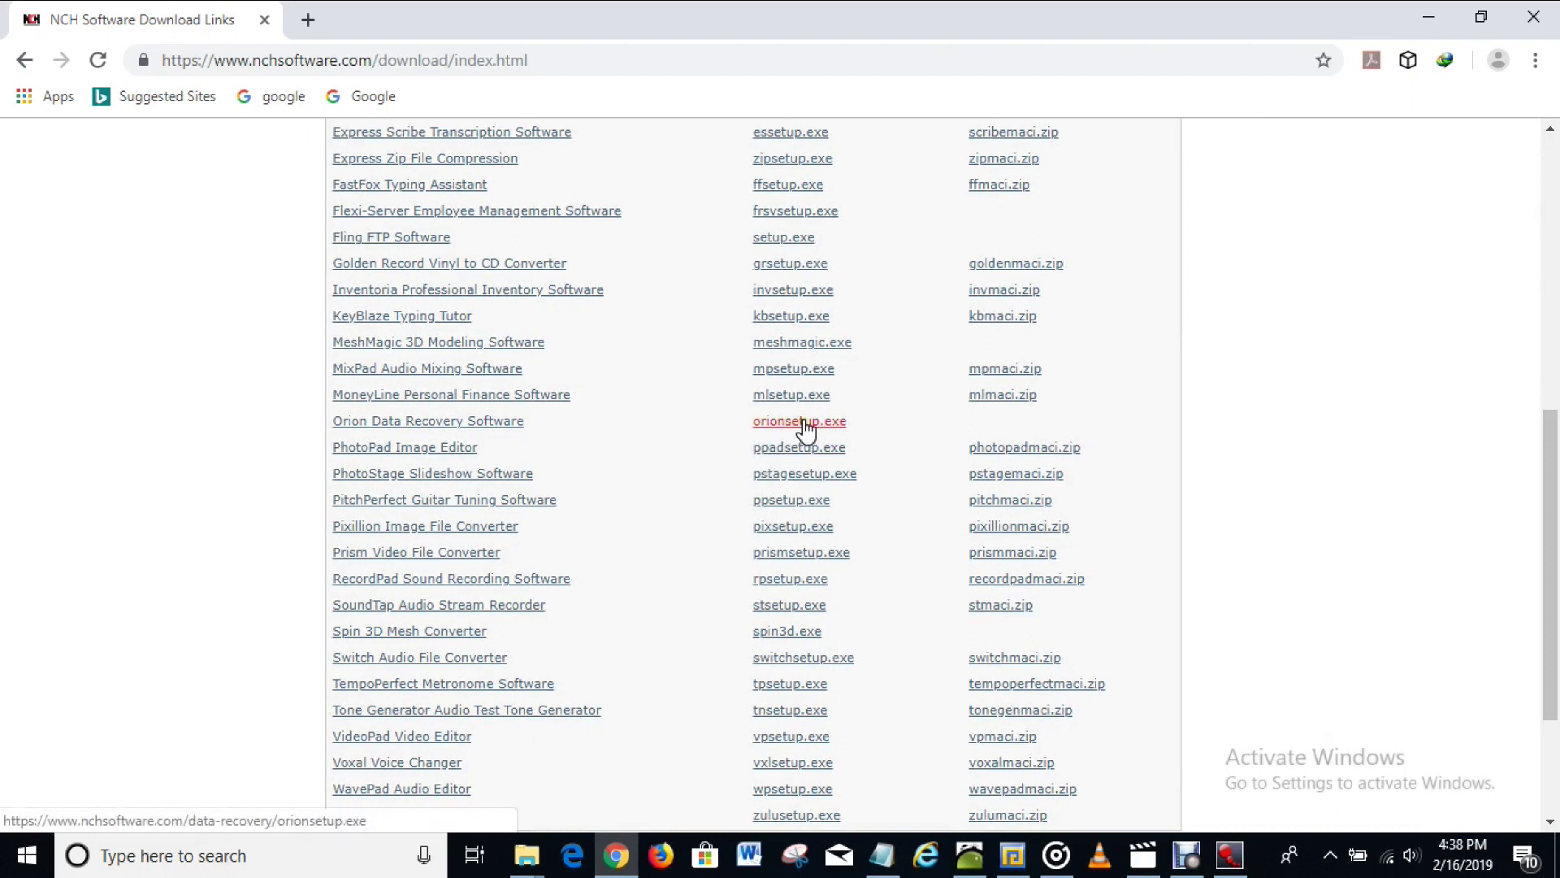
{"action": "left_click", "coordinate": [798, 422]}
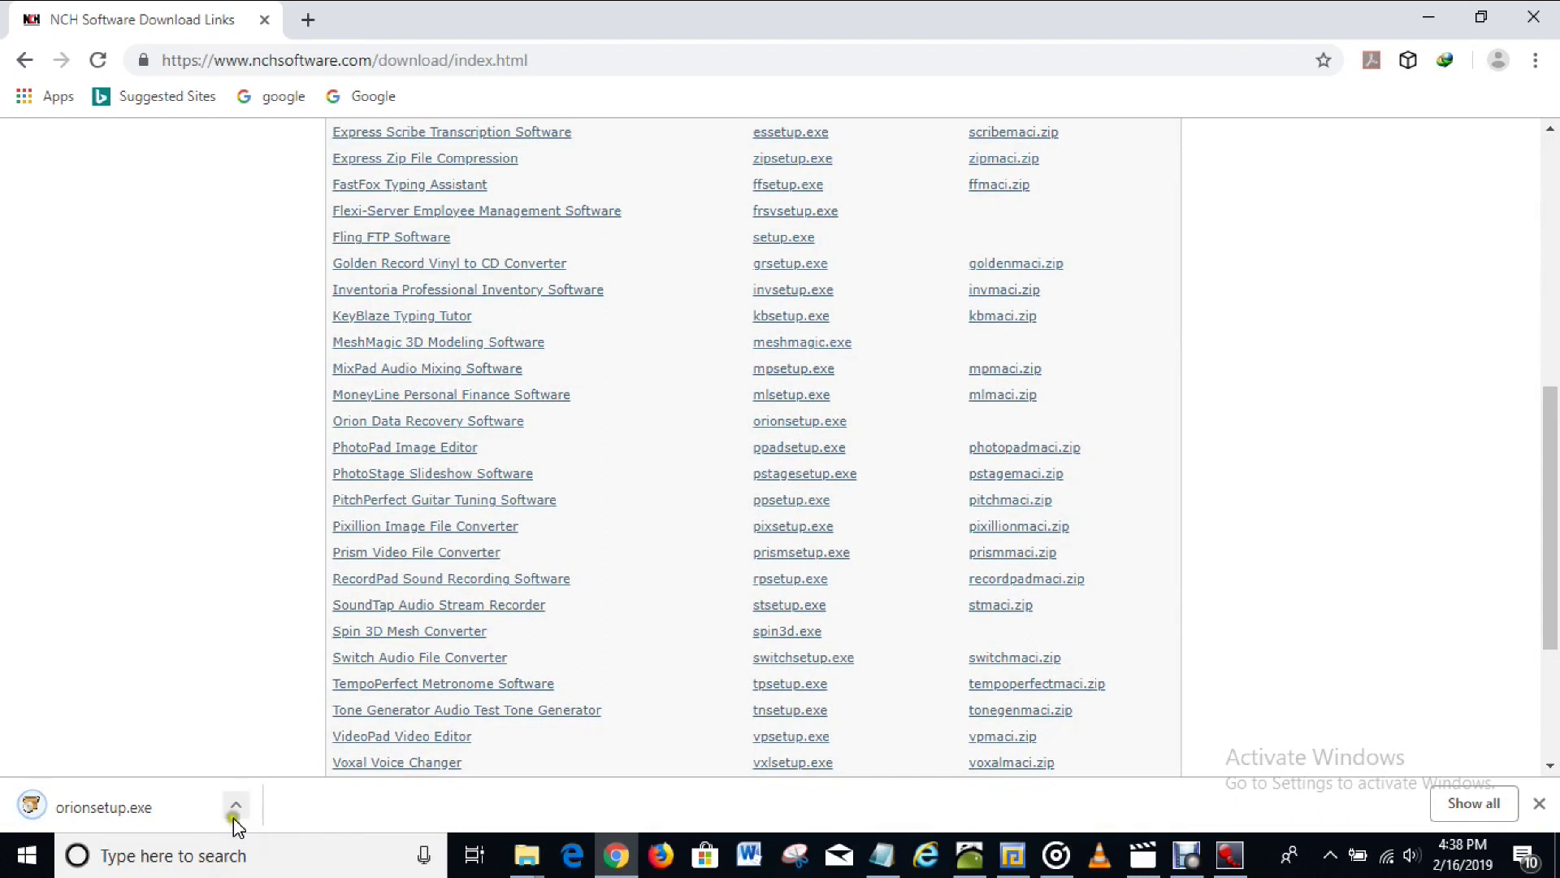
{"action": "left_click", "coordinate": [237, 806]}
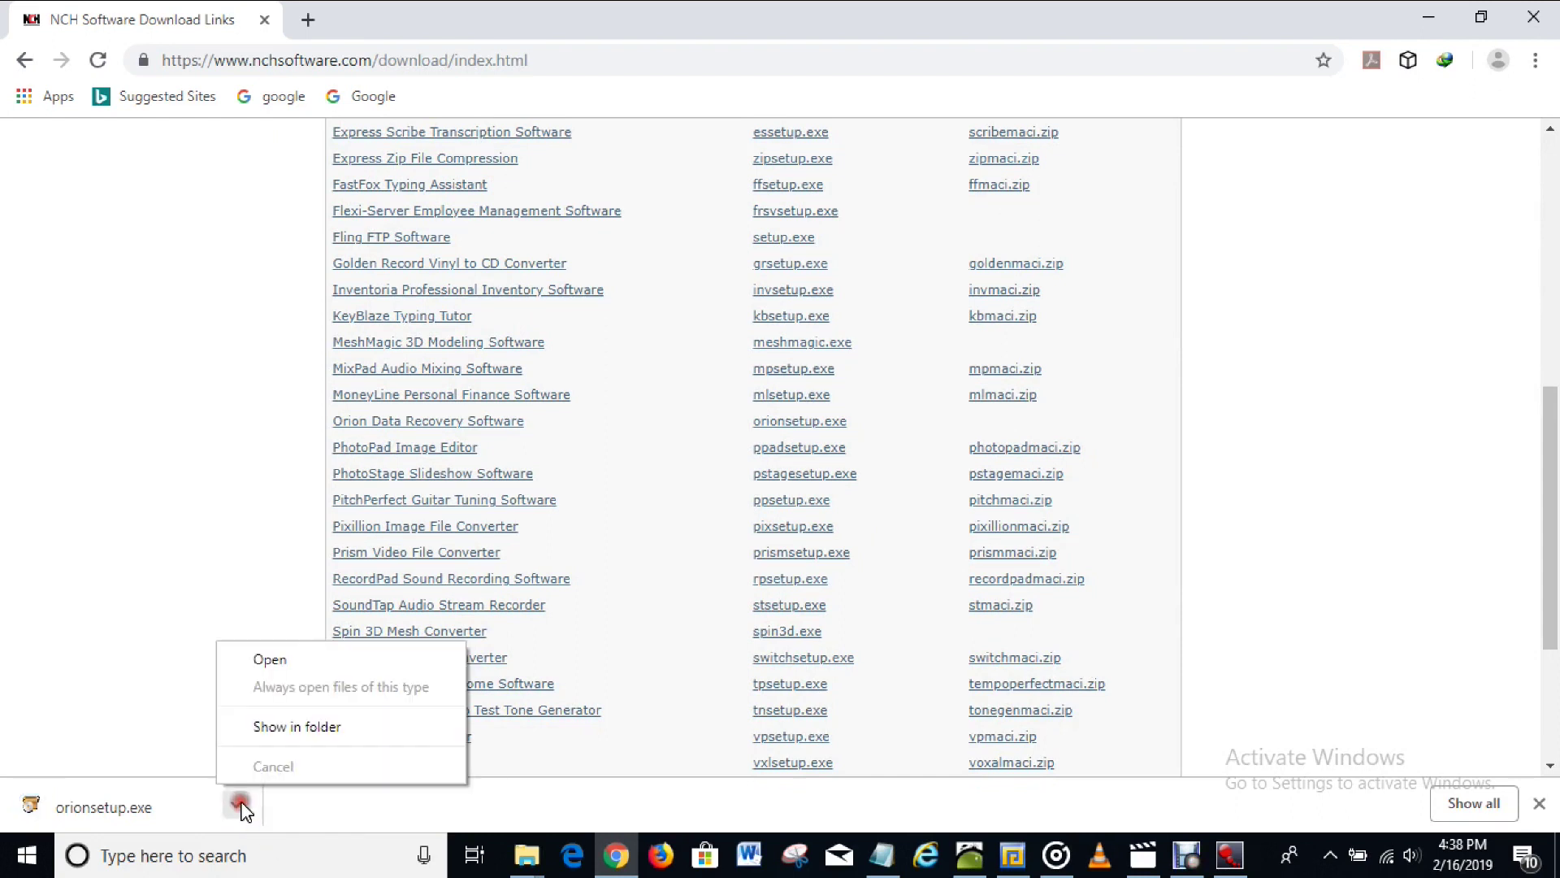
Run orionsetup.exe, accept the license terms, and finish installing Orion File Recovery Software v1.11.
{"action": "left_click", "coordinate": [290, 668]}
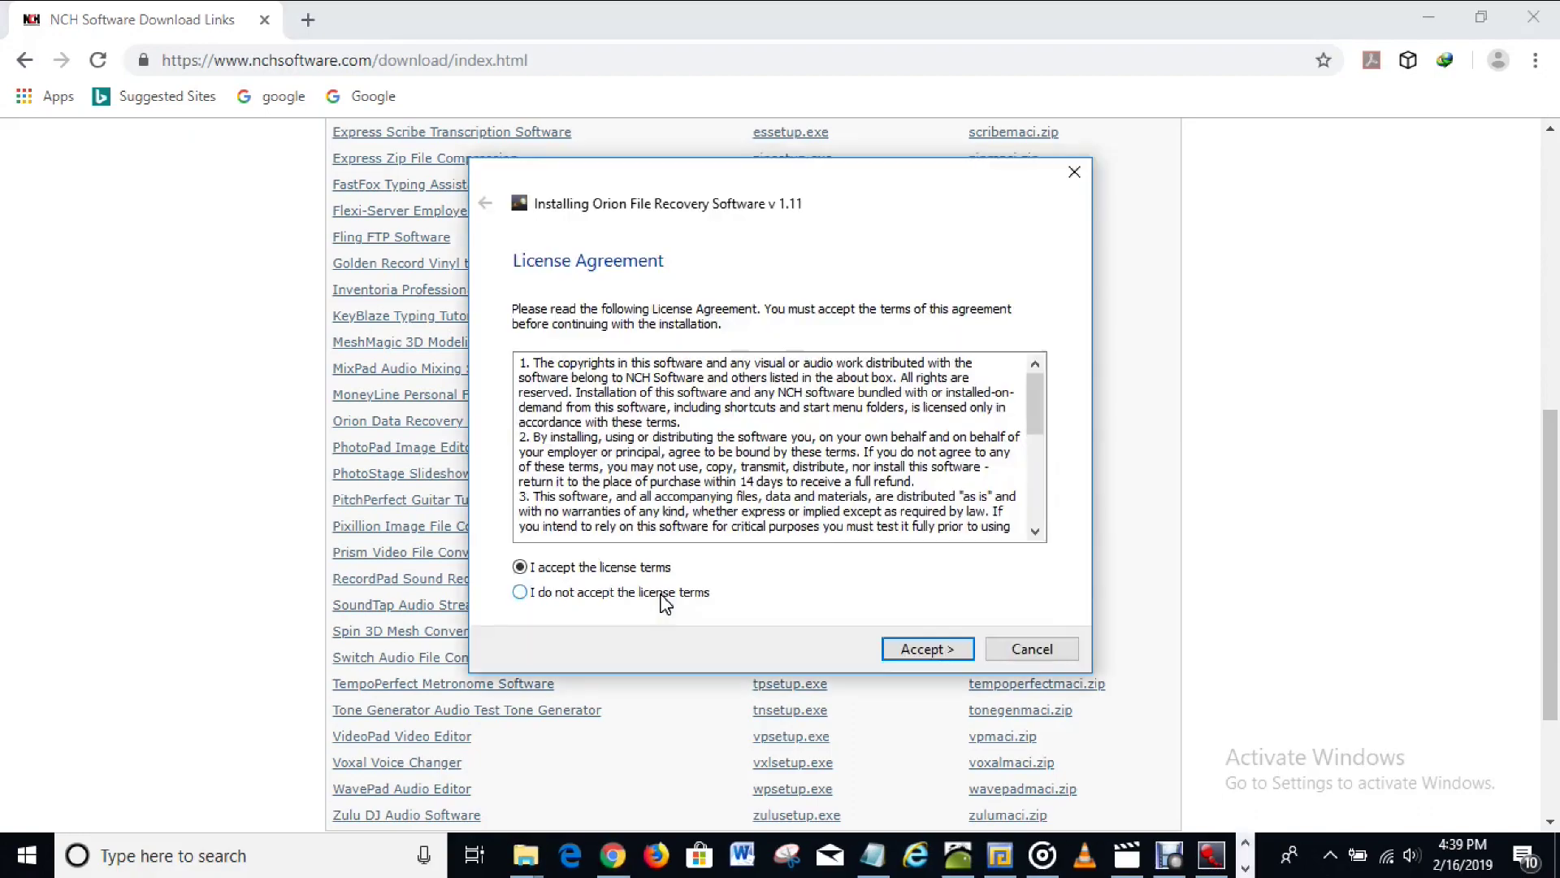
{"action": "left_click", "coordinate": [613, 569]}
{"action": "left_click", "coordinate": [925, 654]}
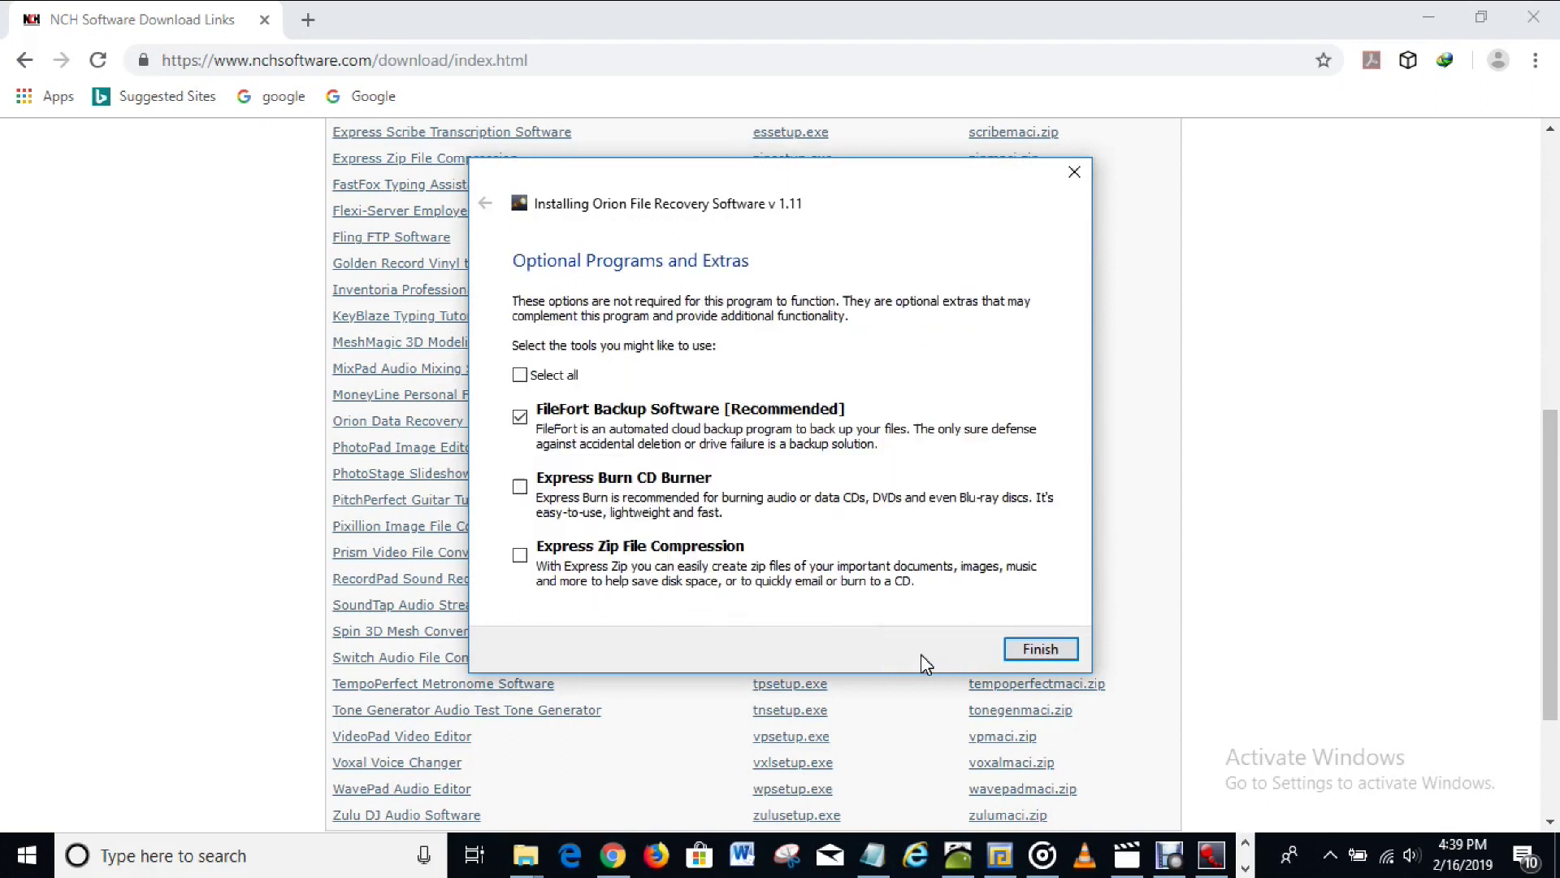
{"action": "left_click", "coordinate": [1041, 650]}
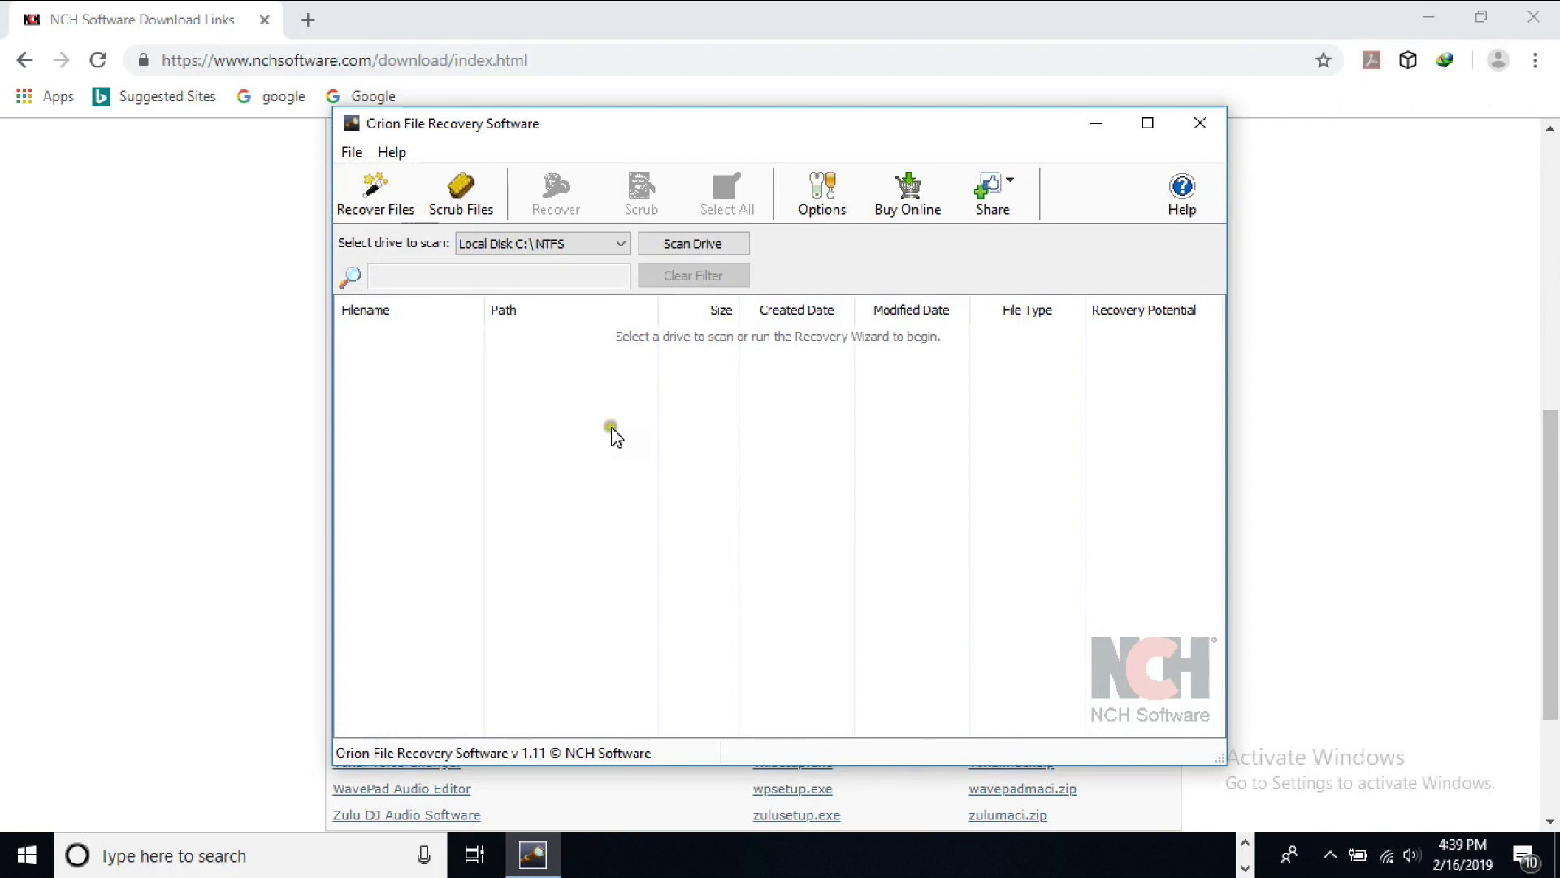
Copy the registration code from Notepad into File > Register Software's code field and register.
{"action": "left_click", "coordinate": [354, 158]}
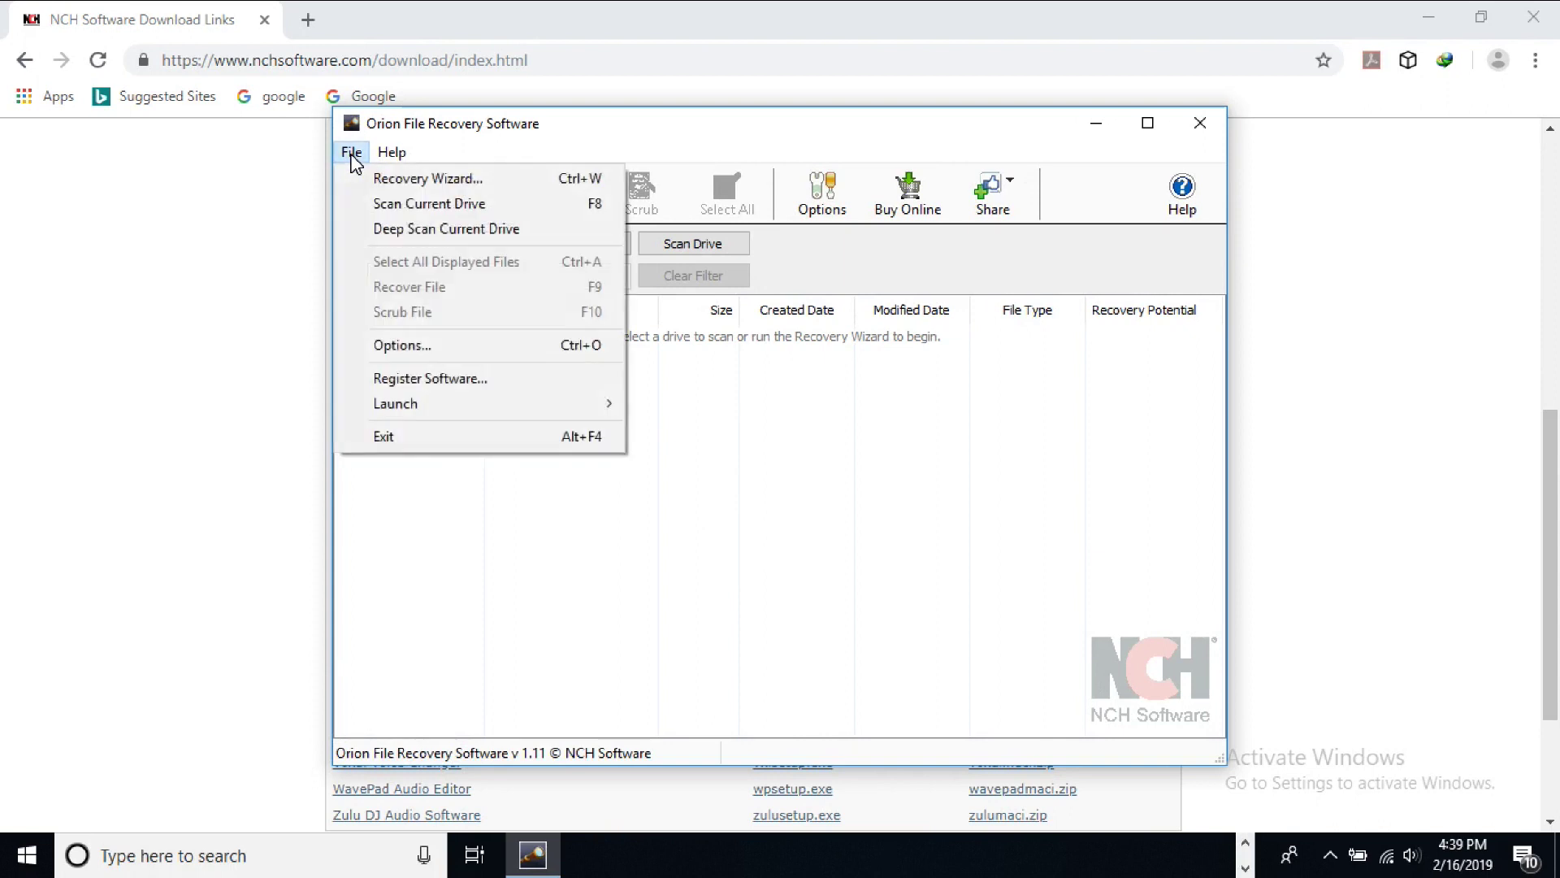
{"action": "left_click", "coordinate": [454, 383]}
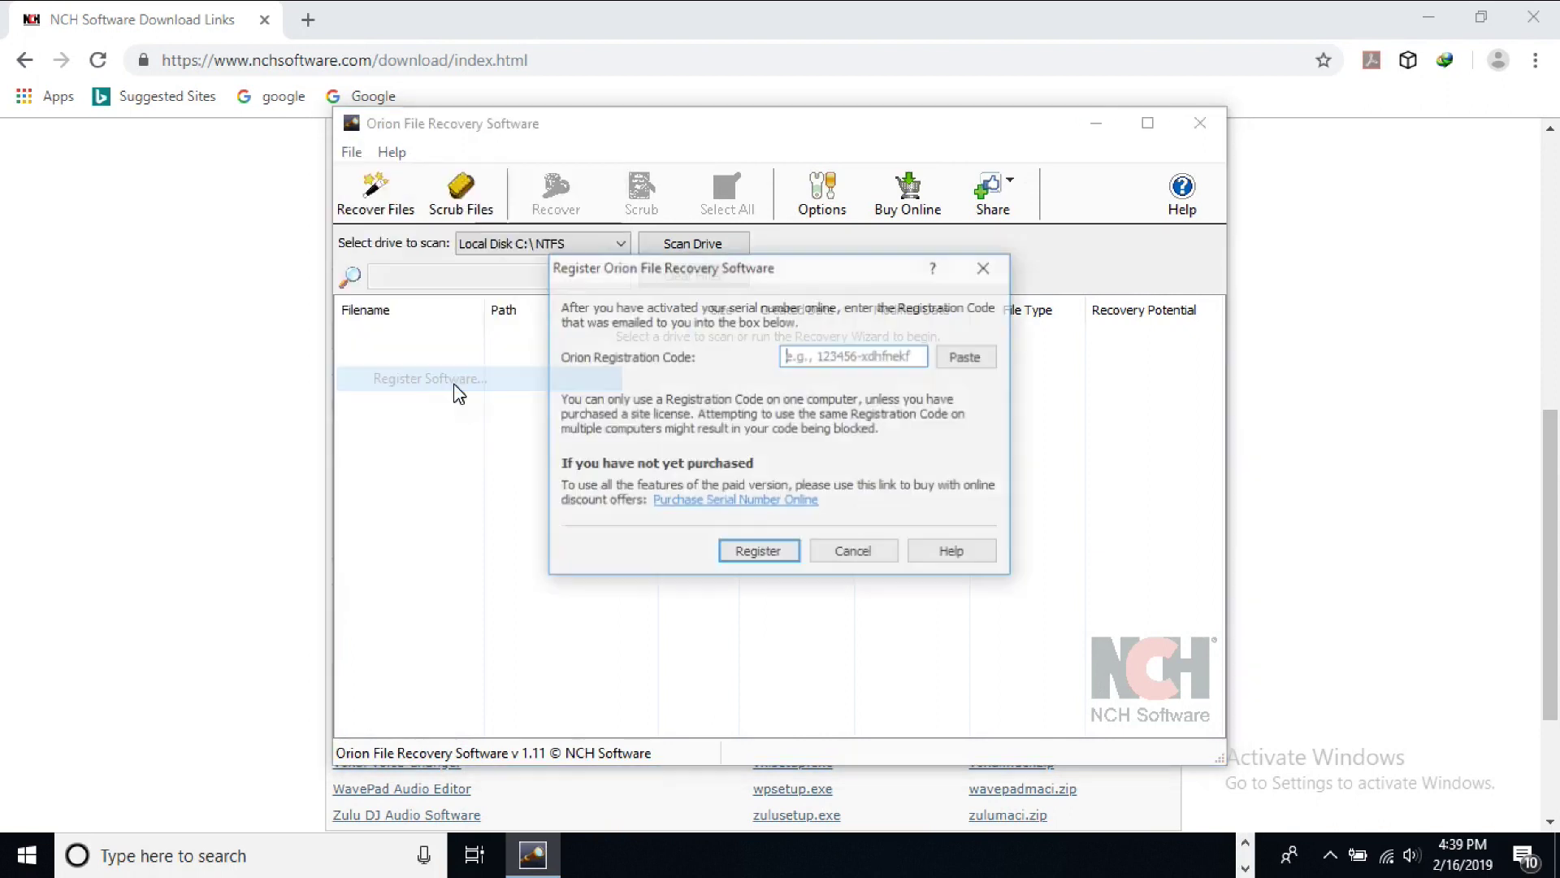
{"action": "left_click", "coordinate": [823, 358]}
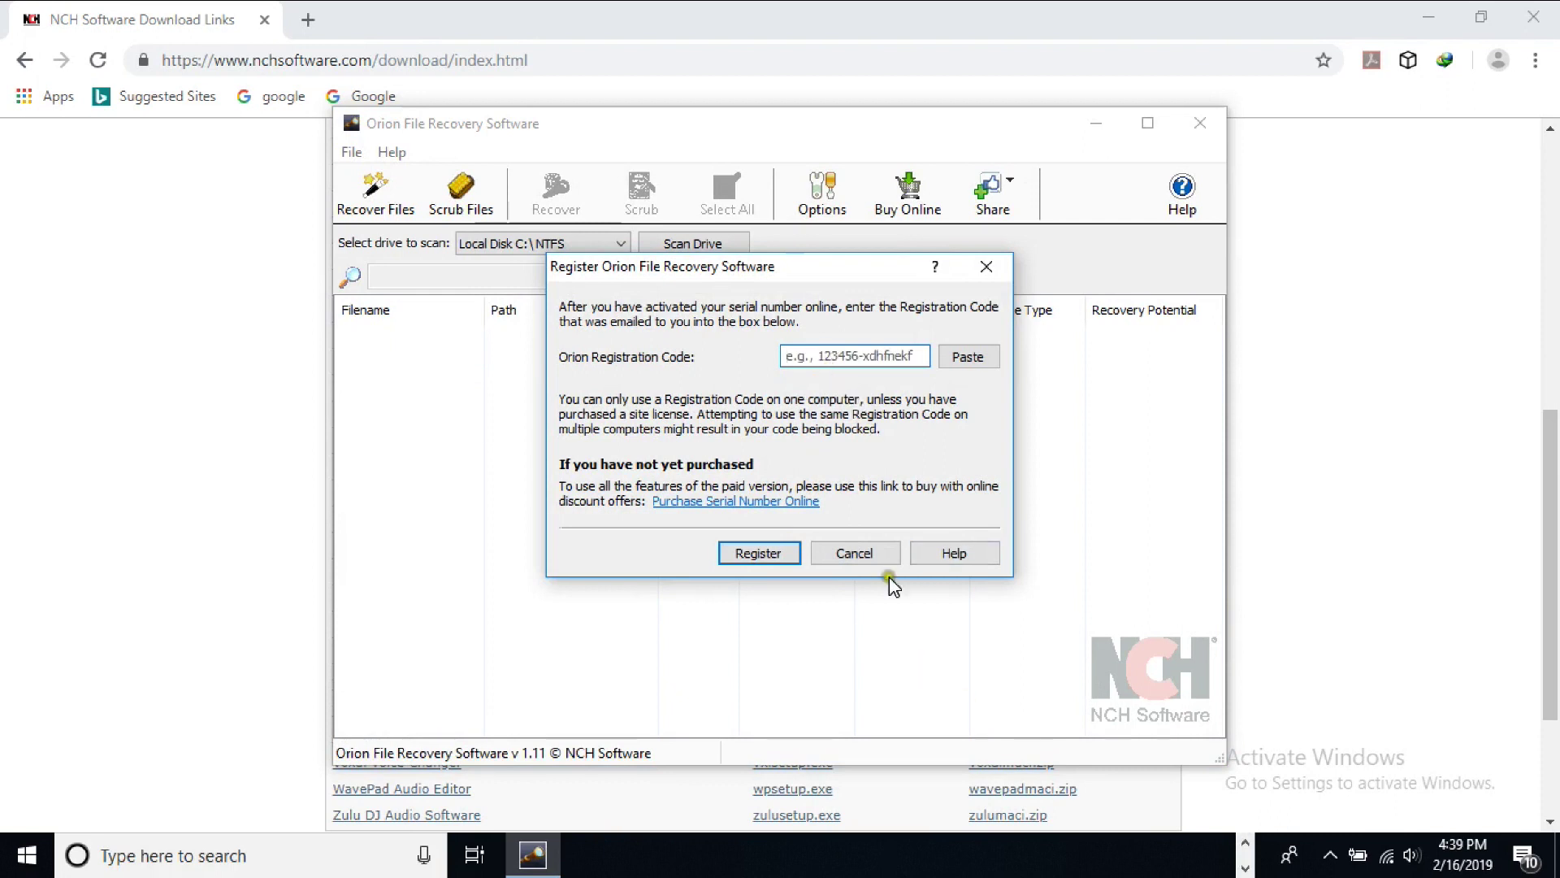
{"action": "left_click", "coordinate": [1245, 843]}
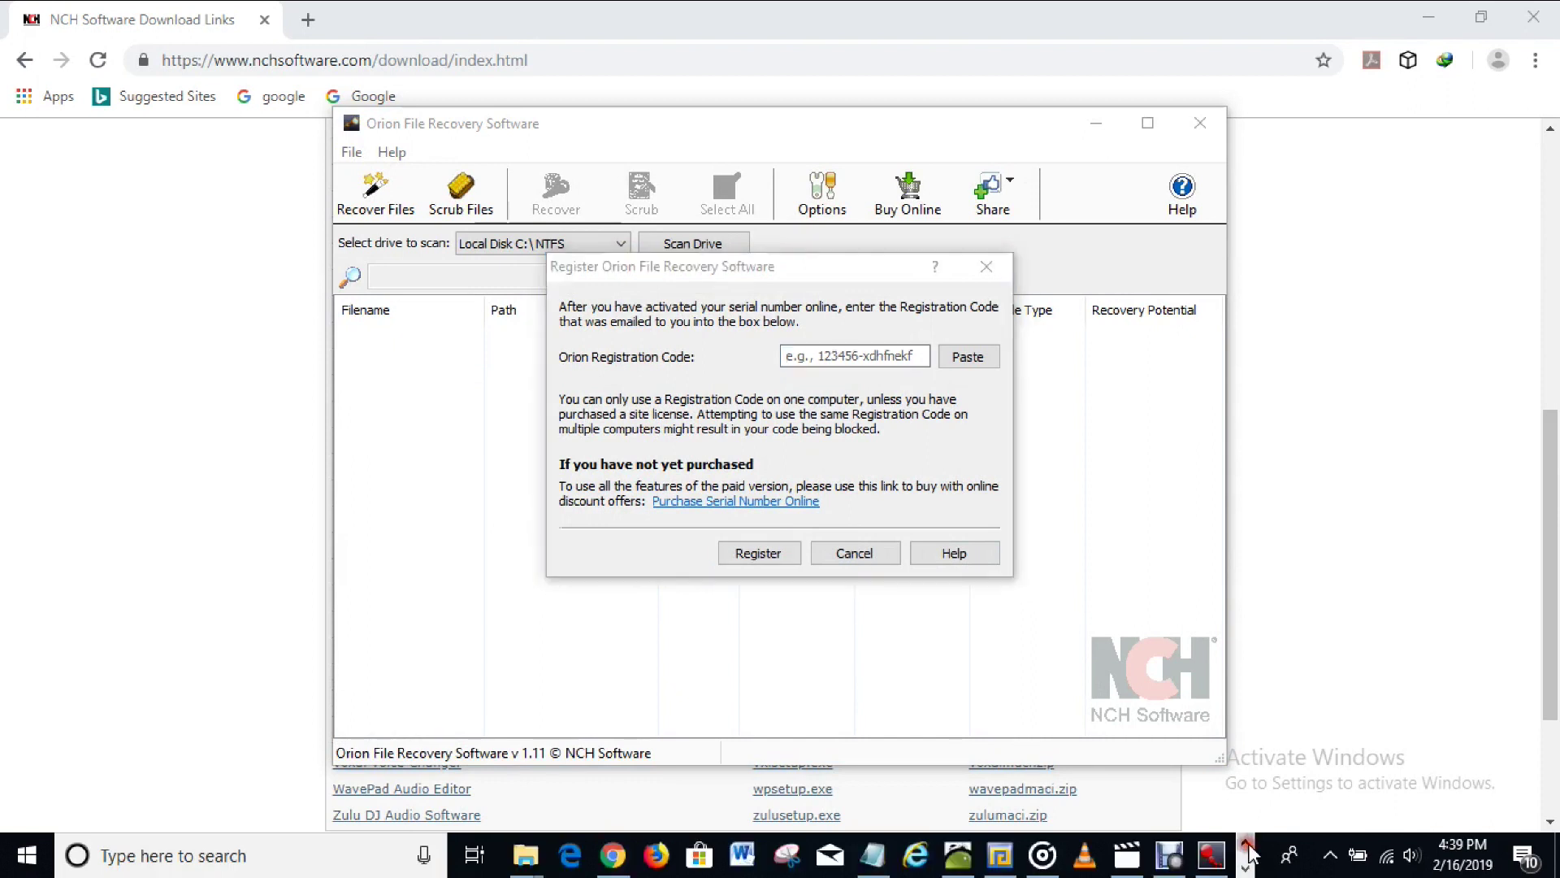
{"action": "left_click", "coordinate": [873, 855]}
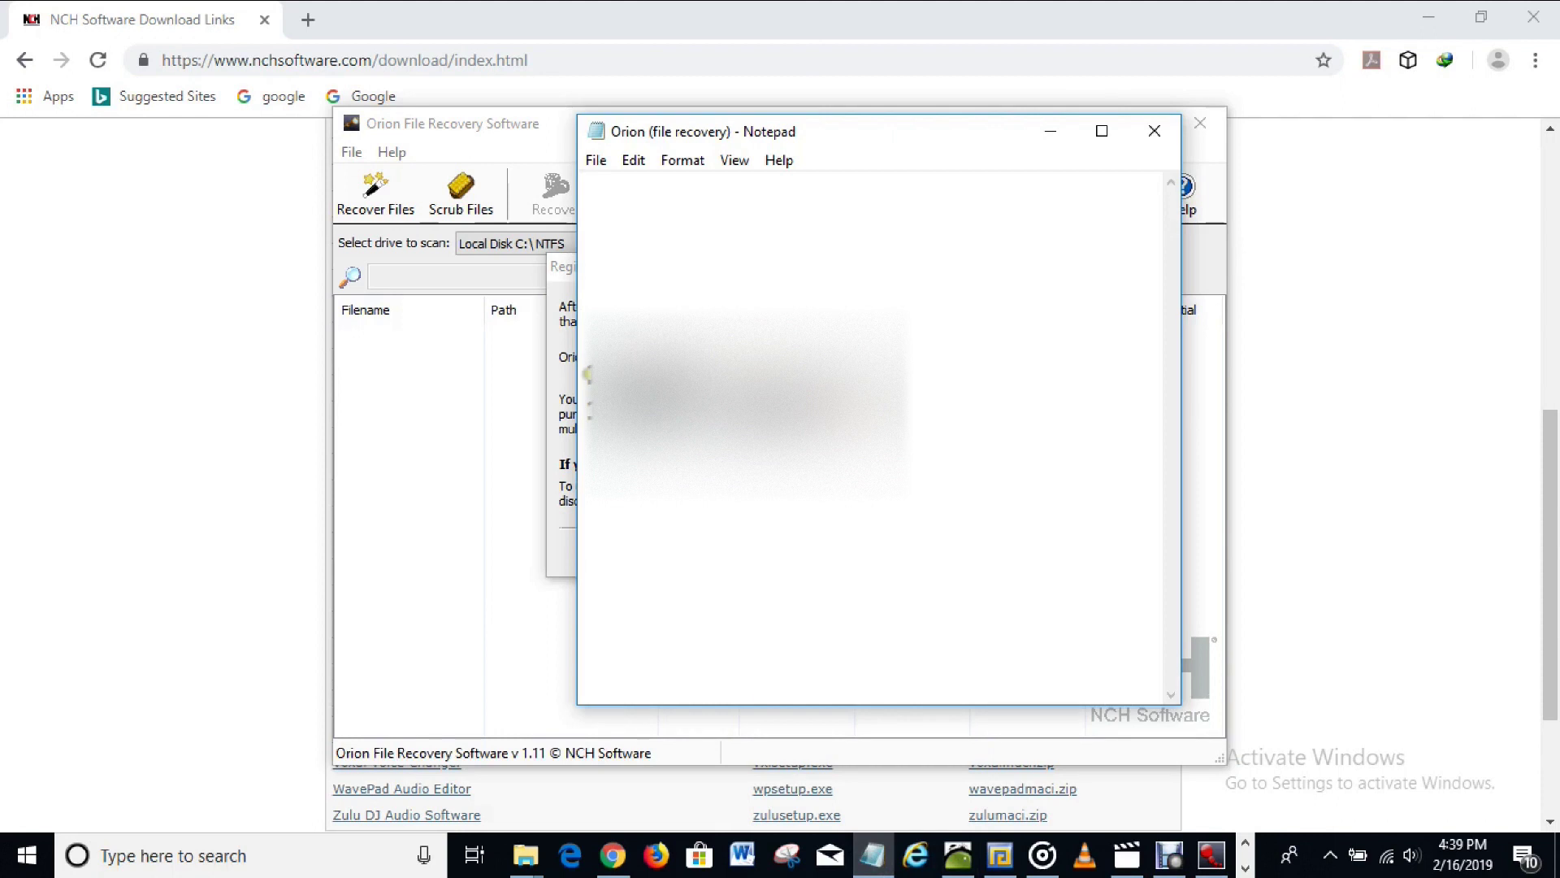
{"action": "left_click", "coordinate": [586, 372]}
{"action": "left_click_drag", "start_coordinate": [586, 372], "coordinate": [907, 397]}
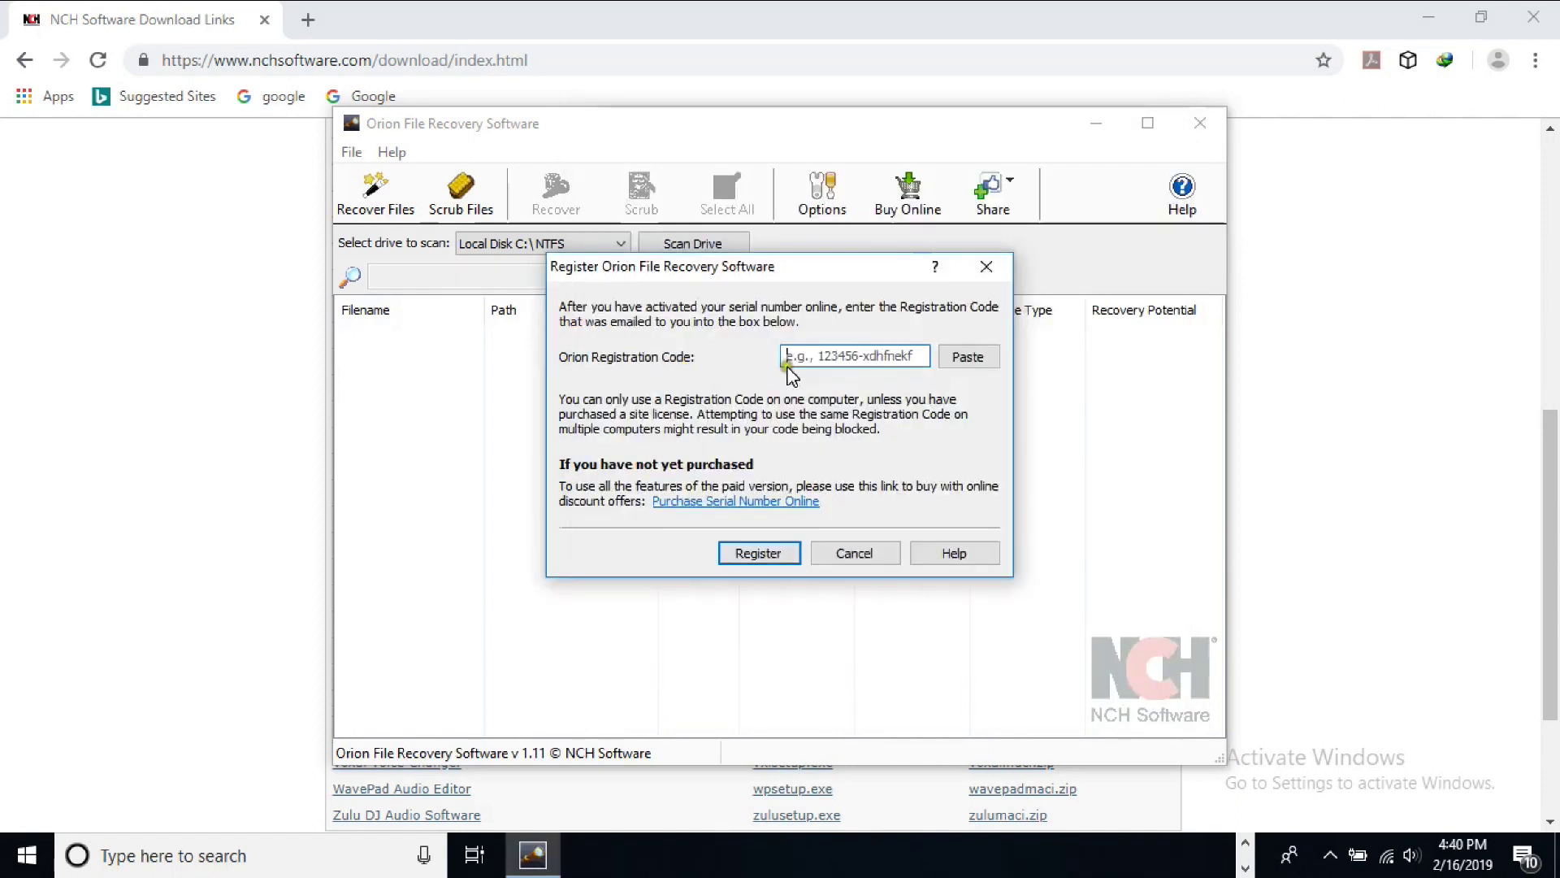
{"action": "left_click", "coordinate": [803, 360]}
{"action": "key", "text": "ctrl+v"}
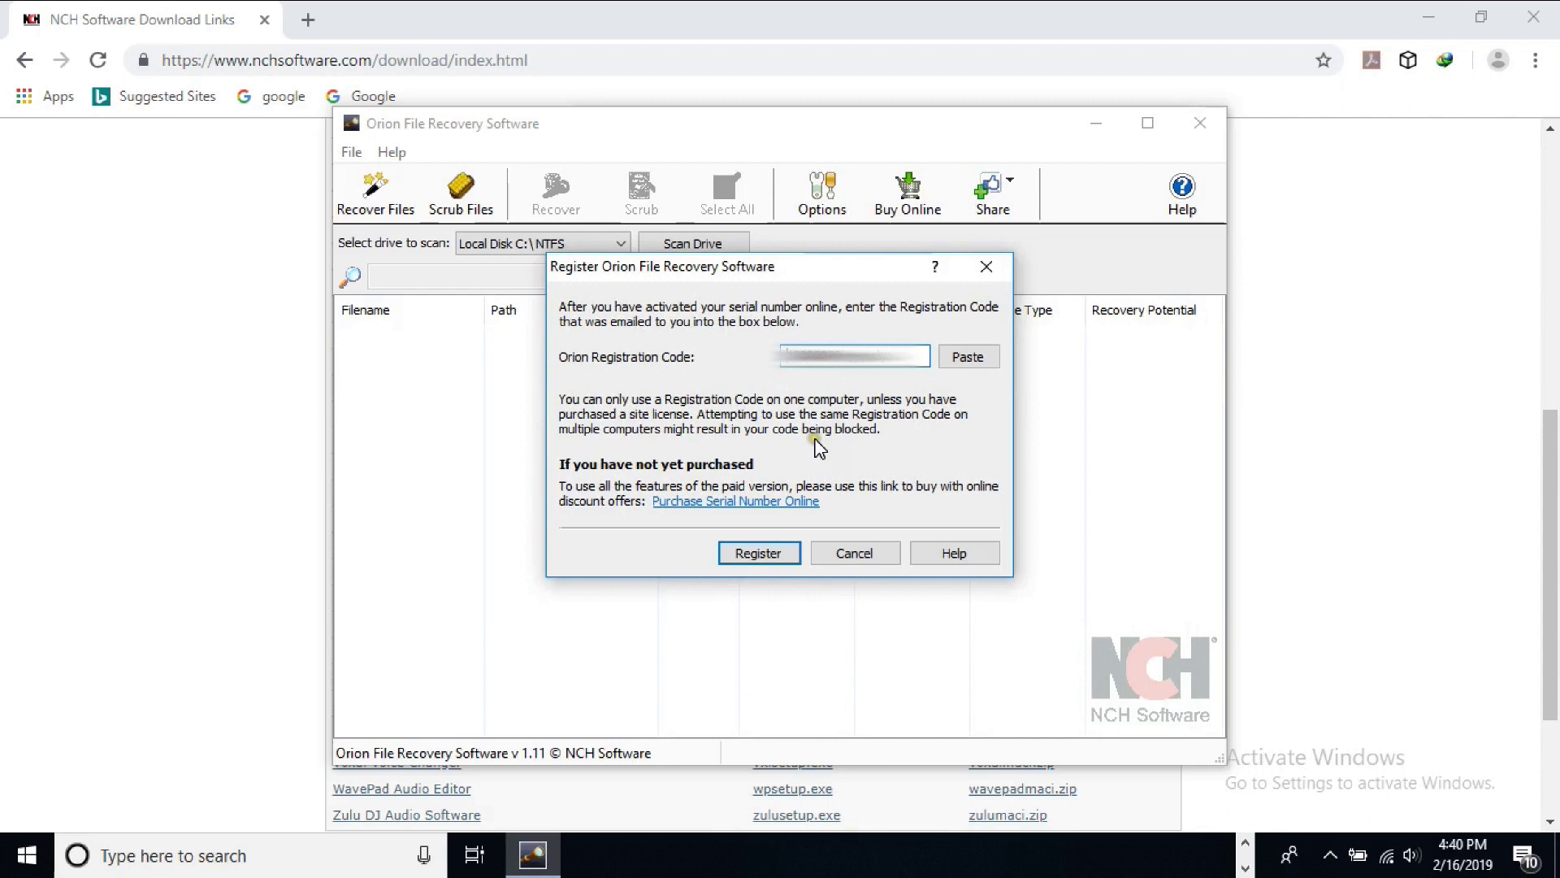
{"action": "left_click", "coordinate": [756, 556]}
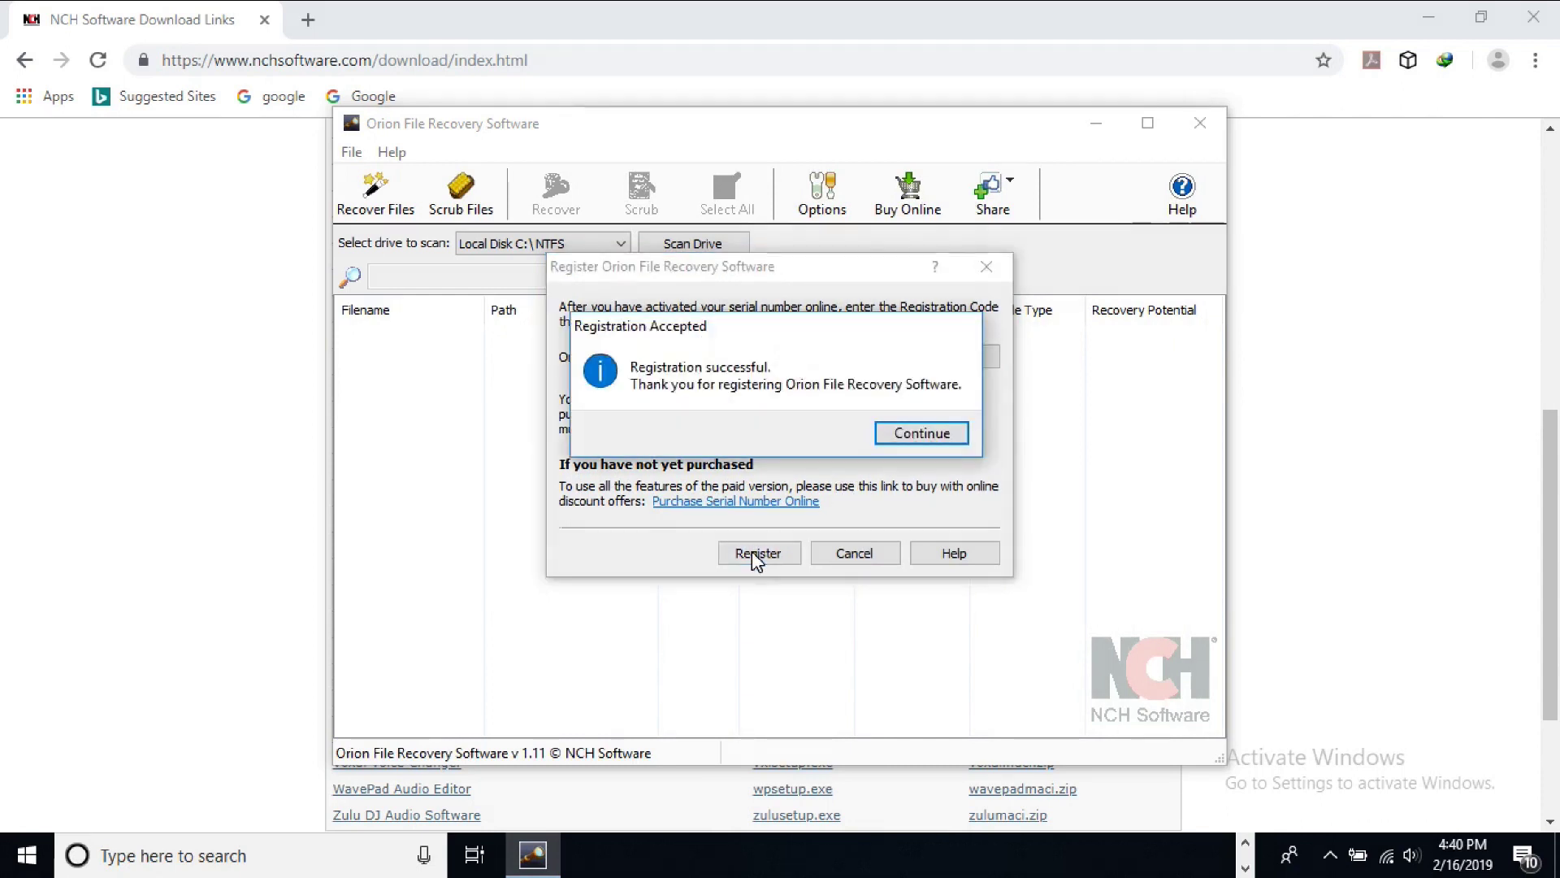
Continue past Registration Accepted and choose Later in the Back up This Program dialog.
{"action": "key", "text": "Return"}
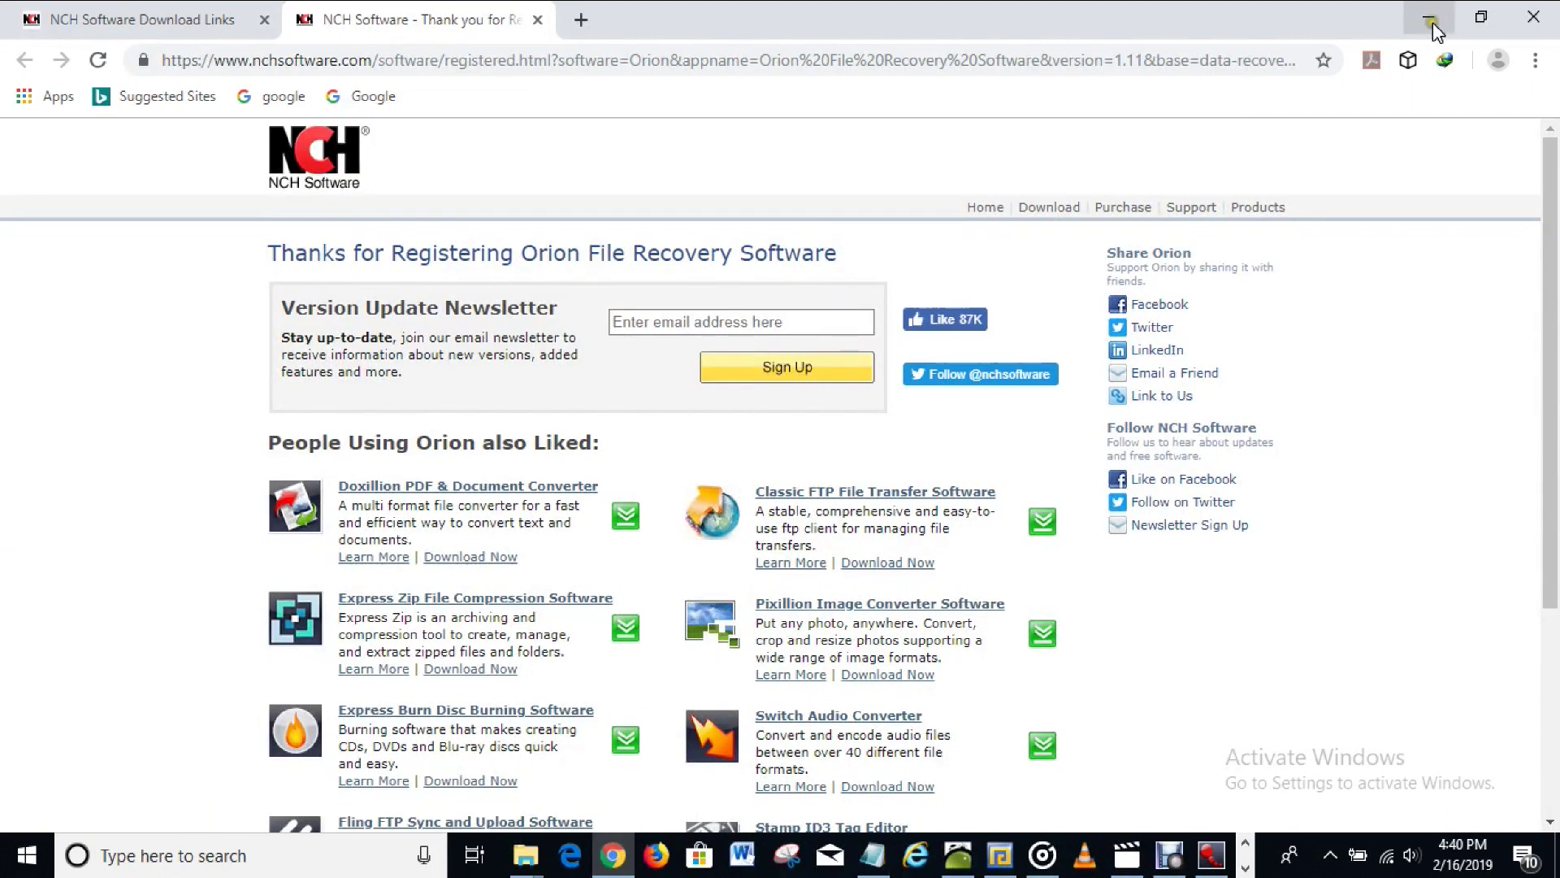
{"action": "left_click", "coordinate": [1432, 22]}
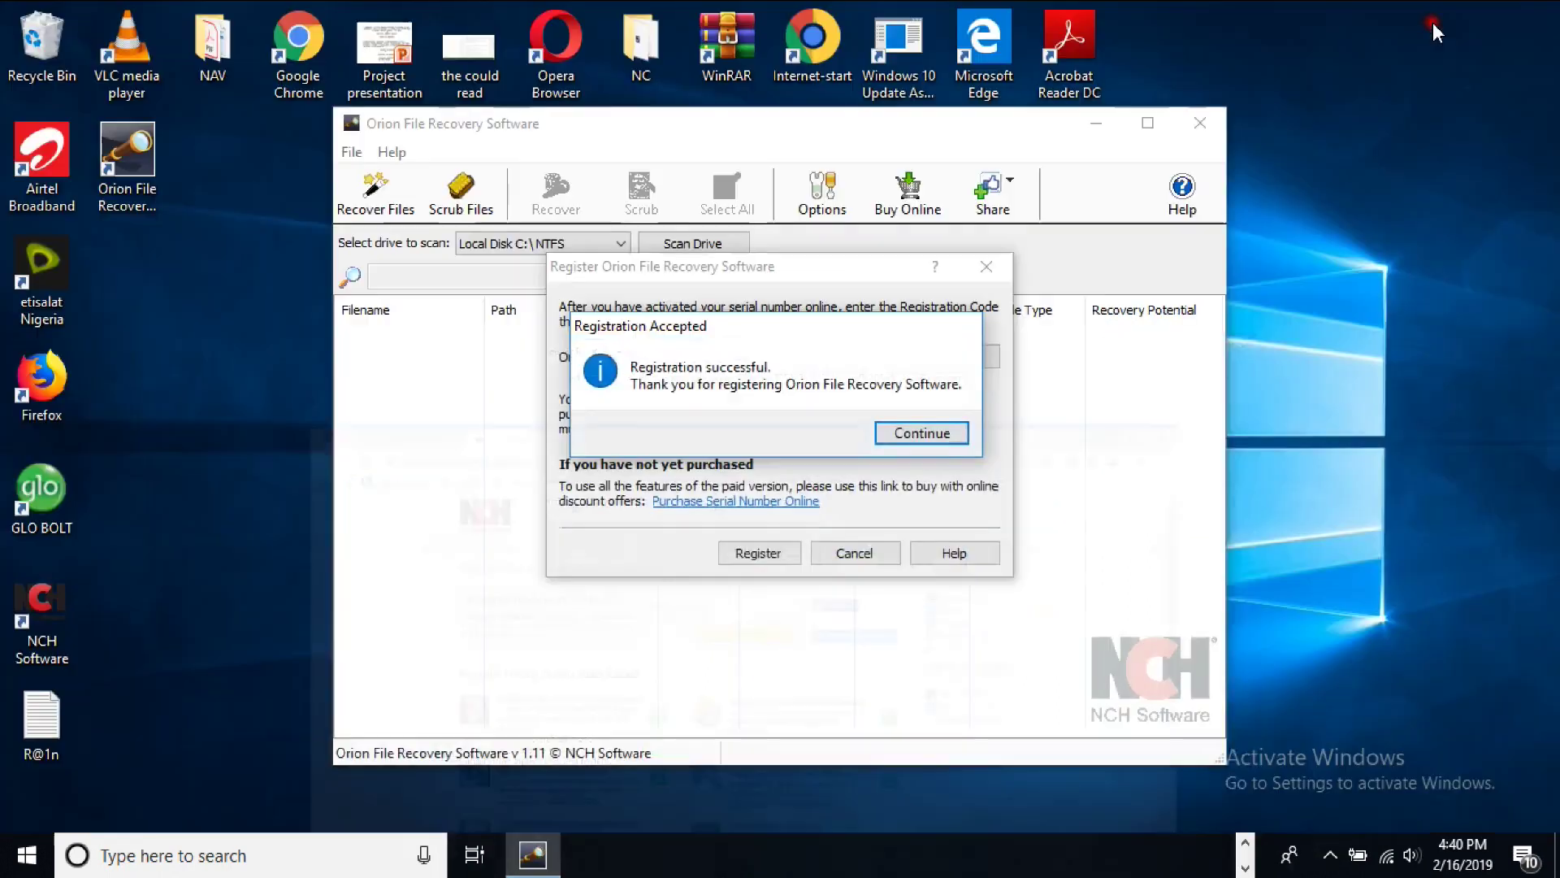
{"action": "left_click", "coordinate": [908, 436]}
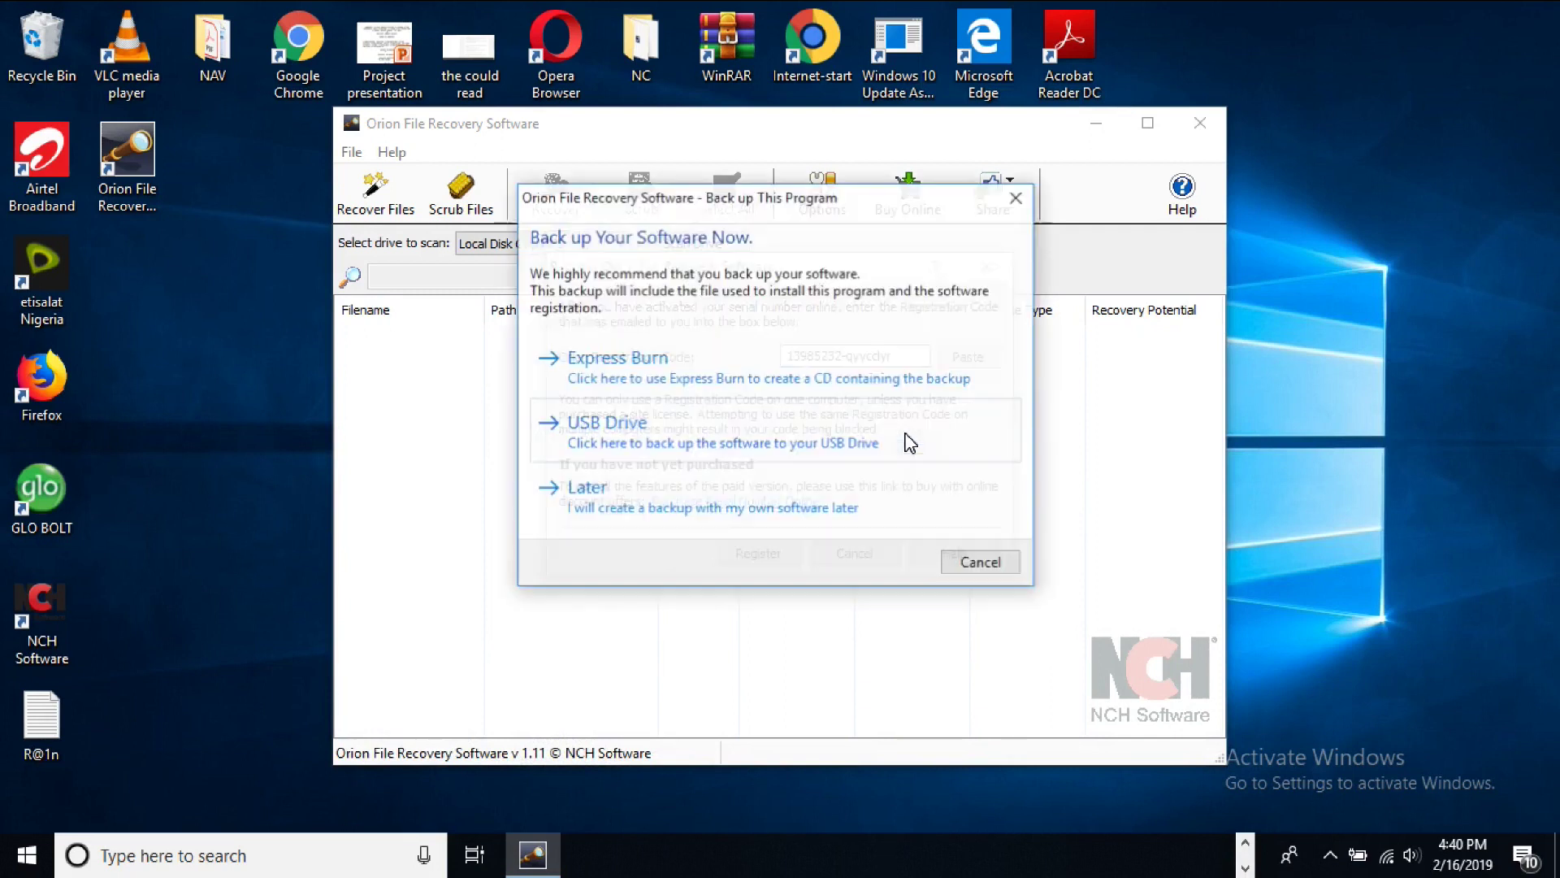
{"action": "left_click", "coordinate": [759, 502]}
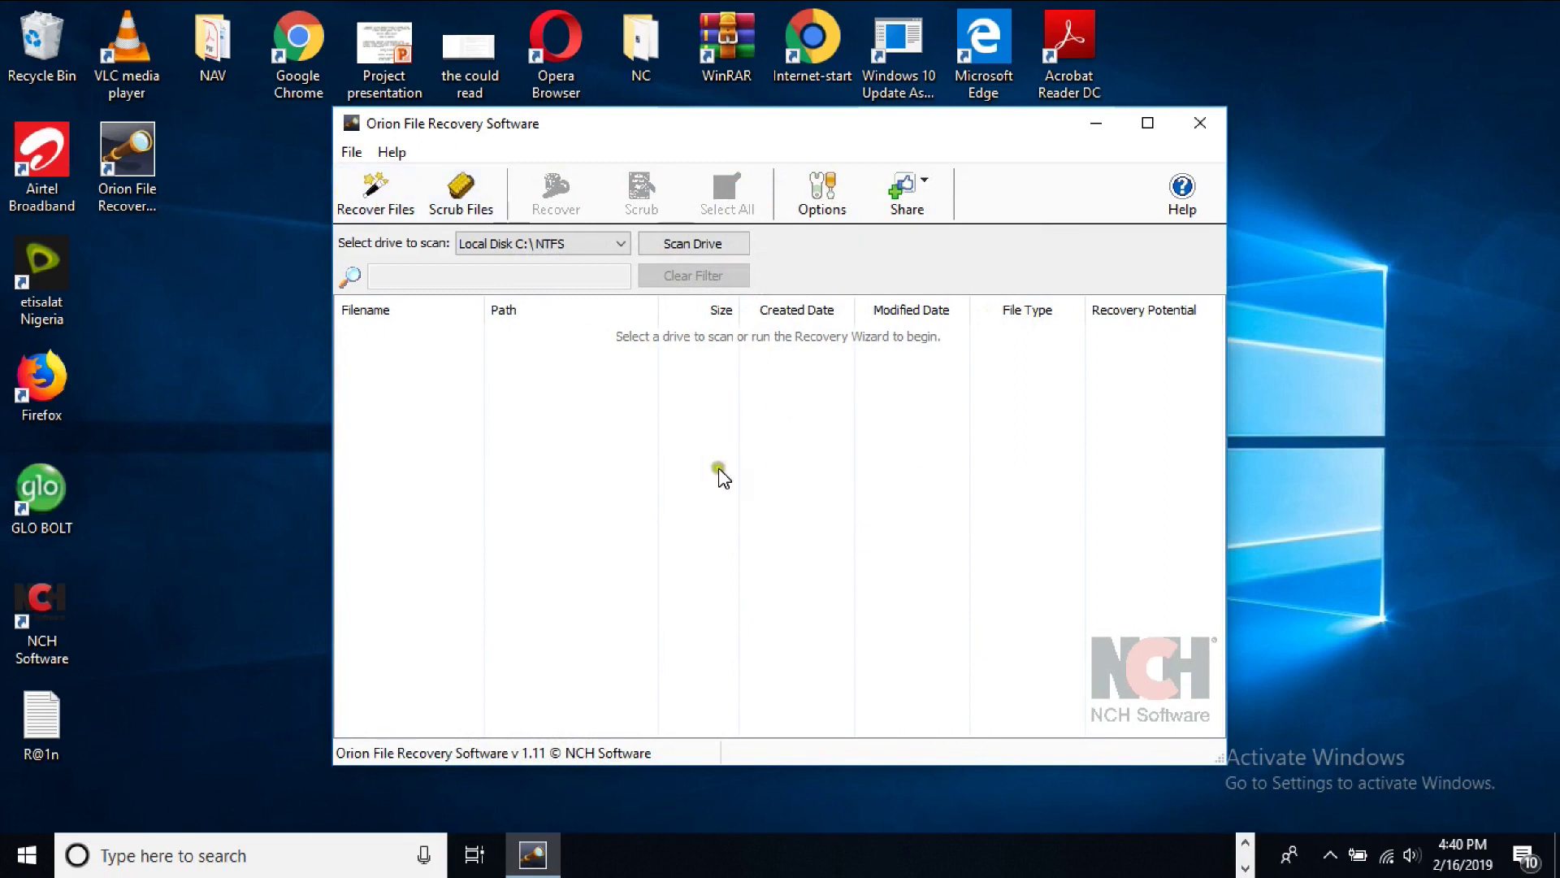
Close Orion, relaunch it from the desktop shortcut, and dismiss the Launch Orion dialog.
{"action": "left_click", "coordinate": [1199, 123]}
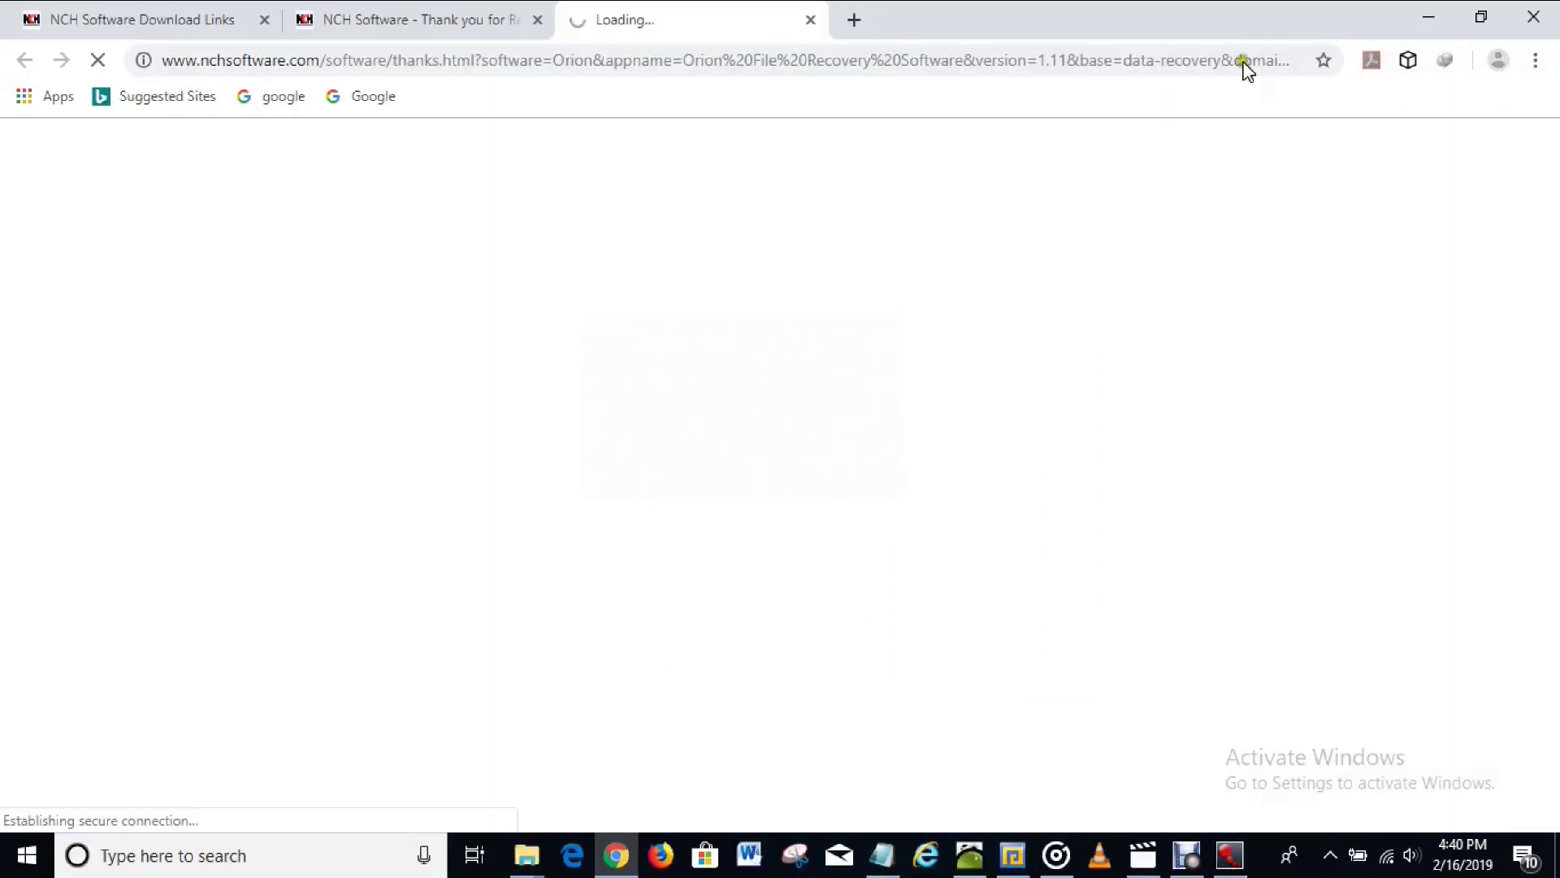
{"action": "left_click", "coordinate": [1429, 17]}
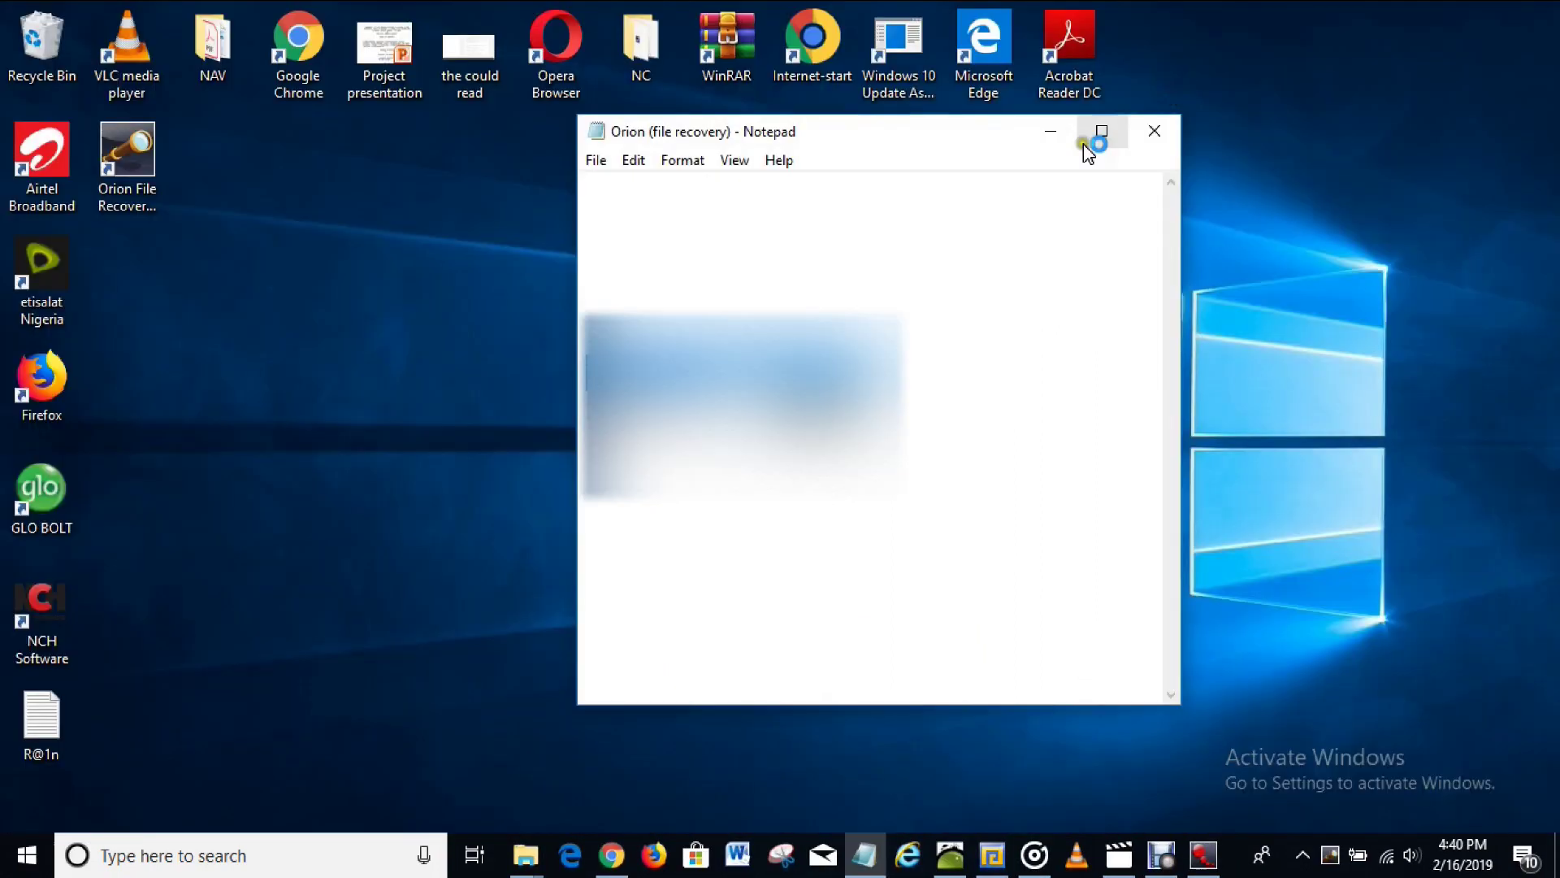
{"action": "left_click", "coordinate": [1040, 131]}
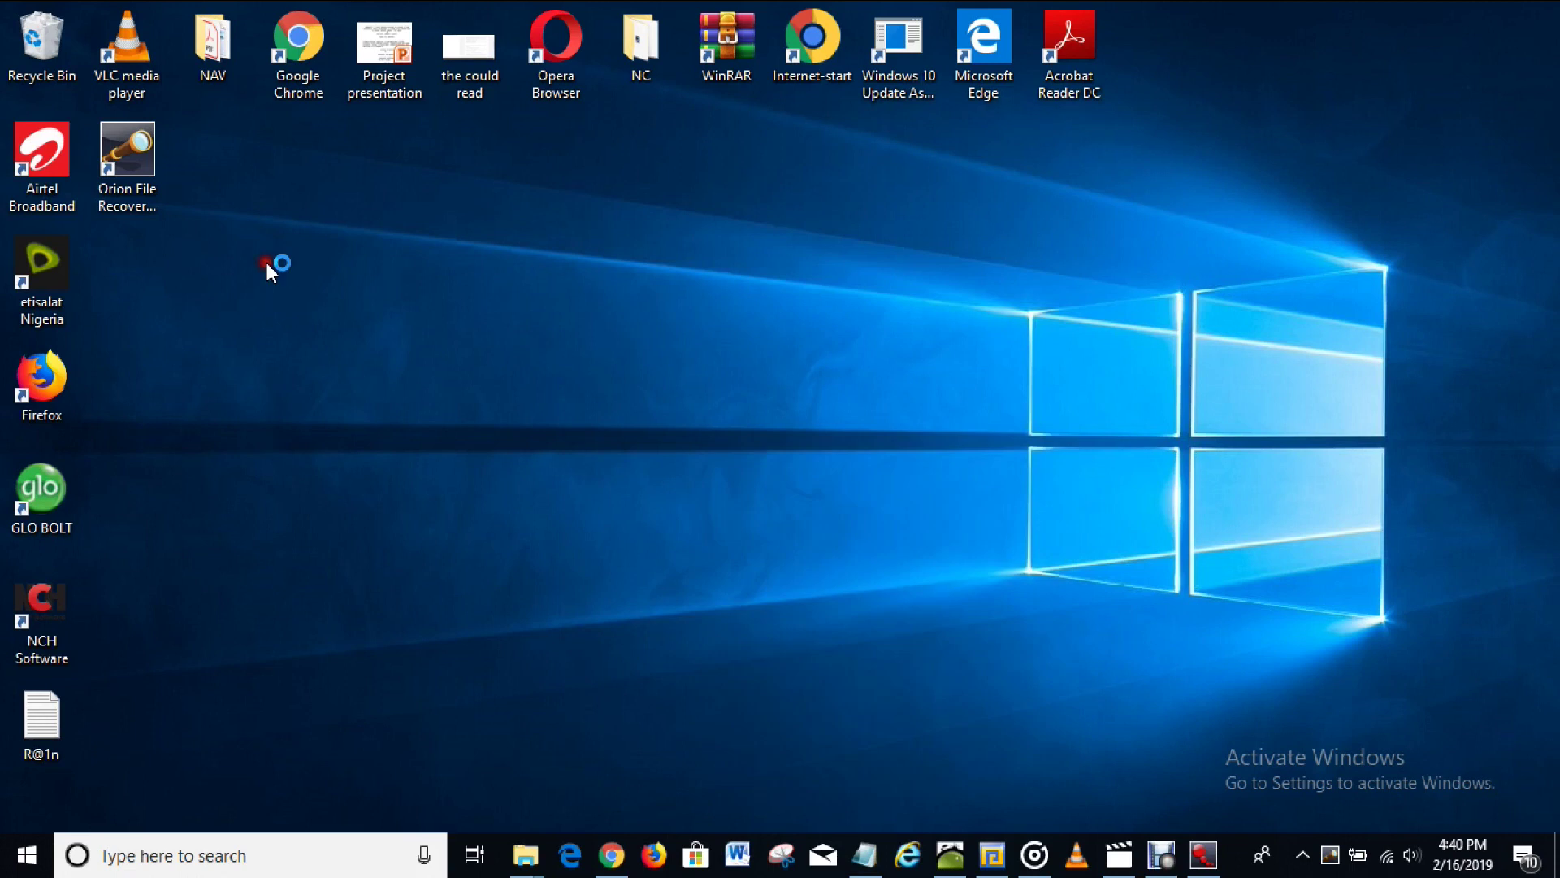
{"action": "left_click", "coordinate": [149, 198]}
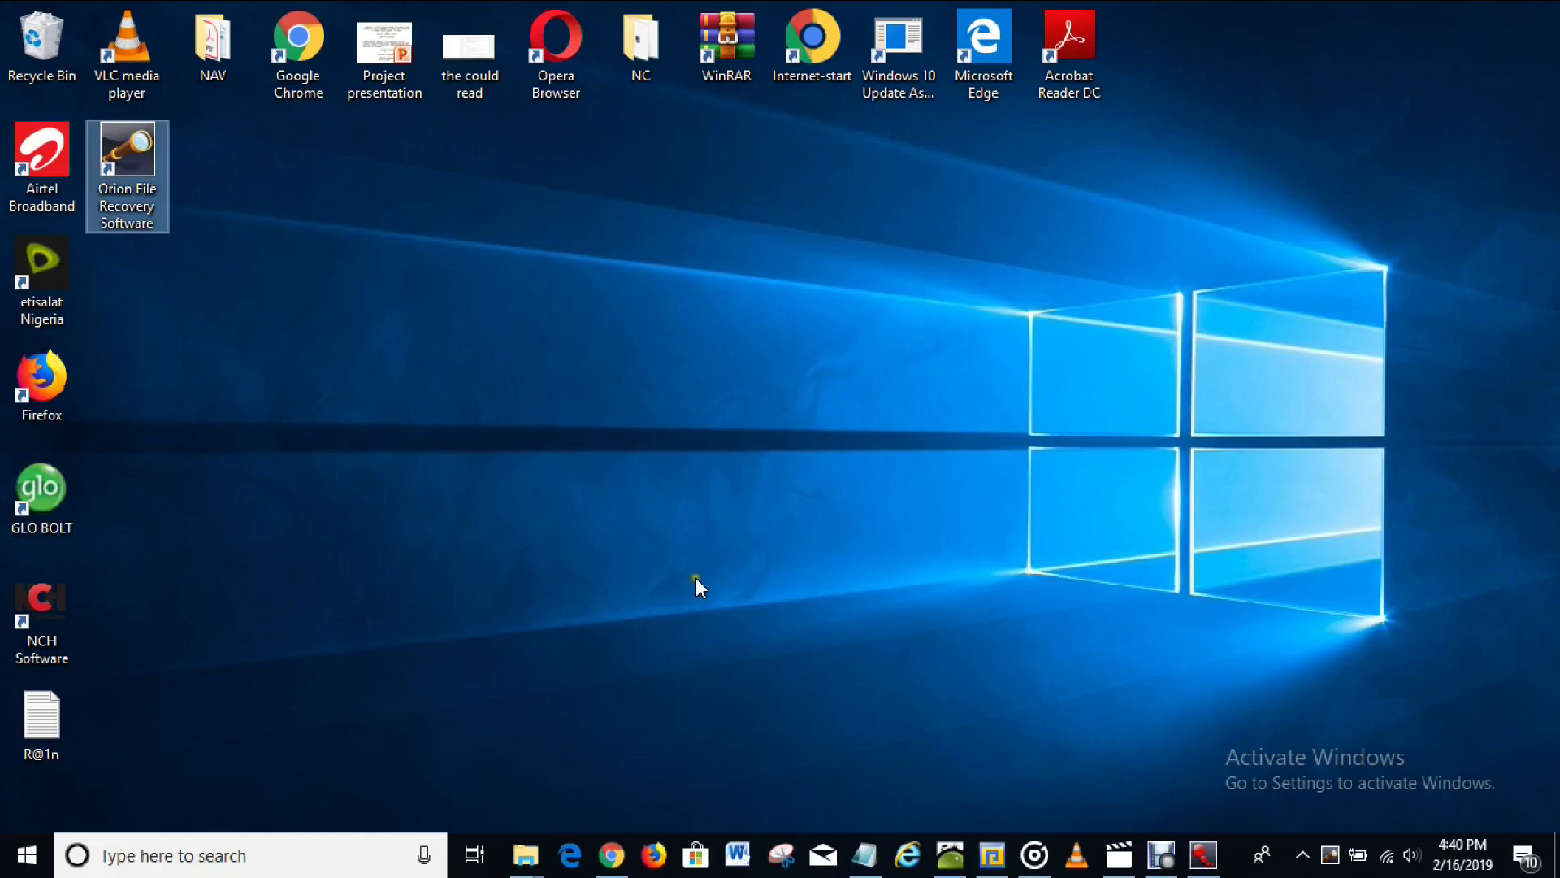
{"action": "key", "text": "Return"}
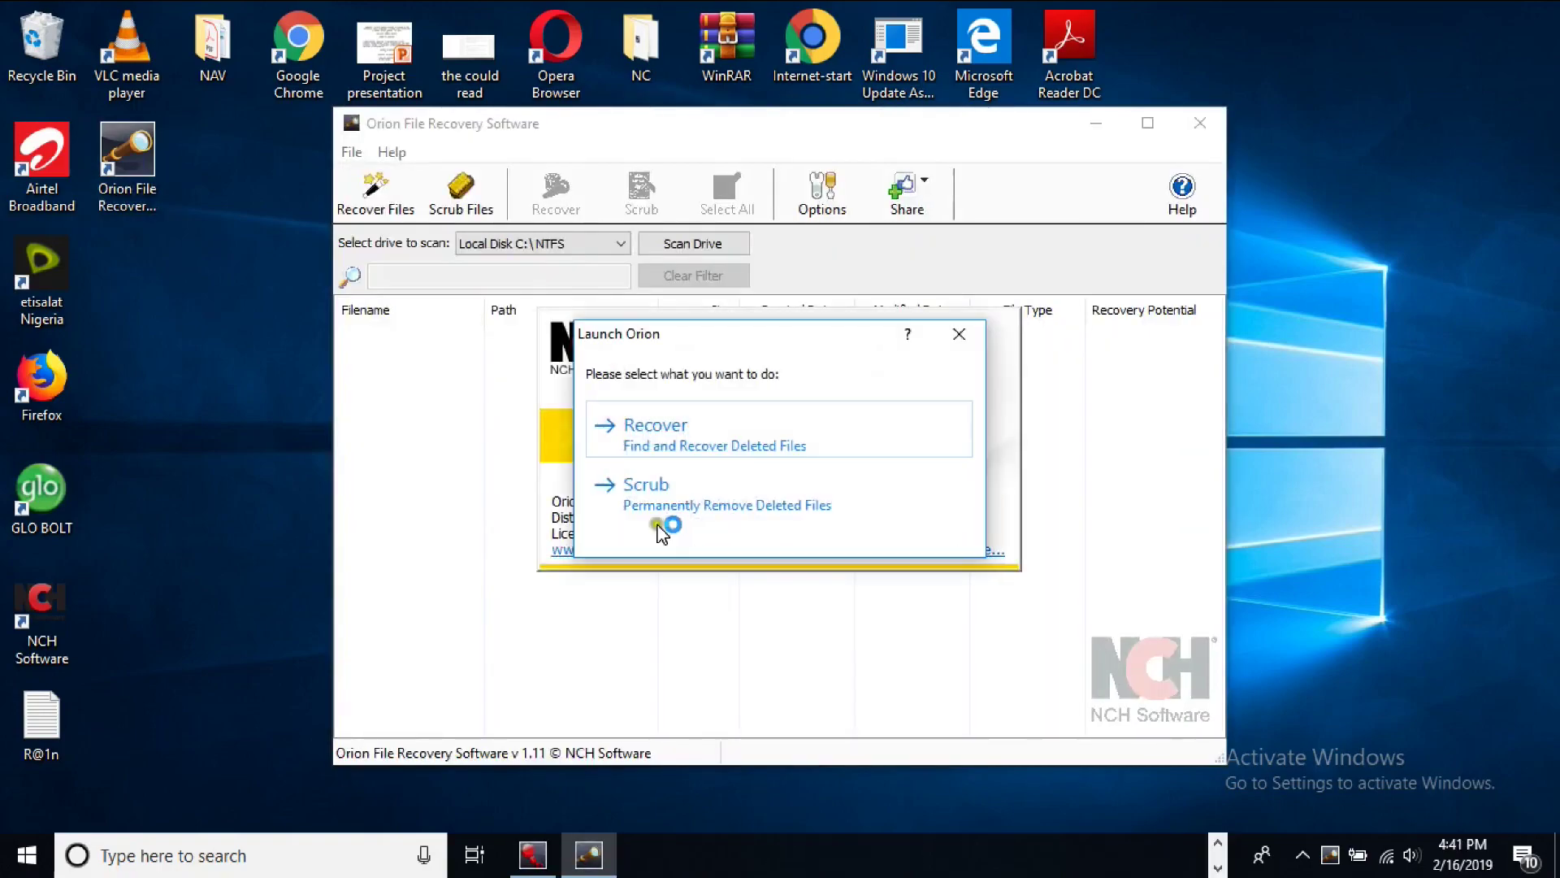
{"action": "left_click", "coordinate": [959, 333]}
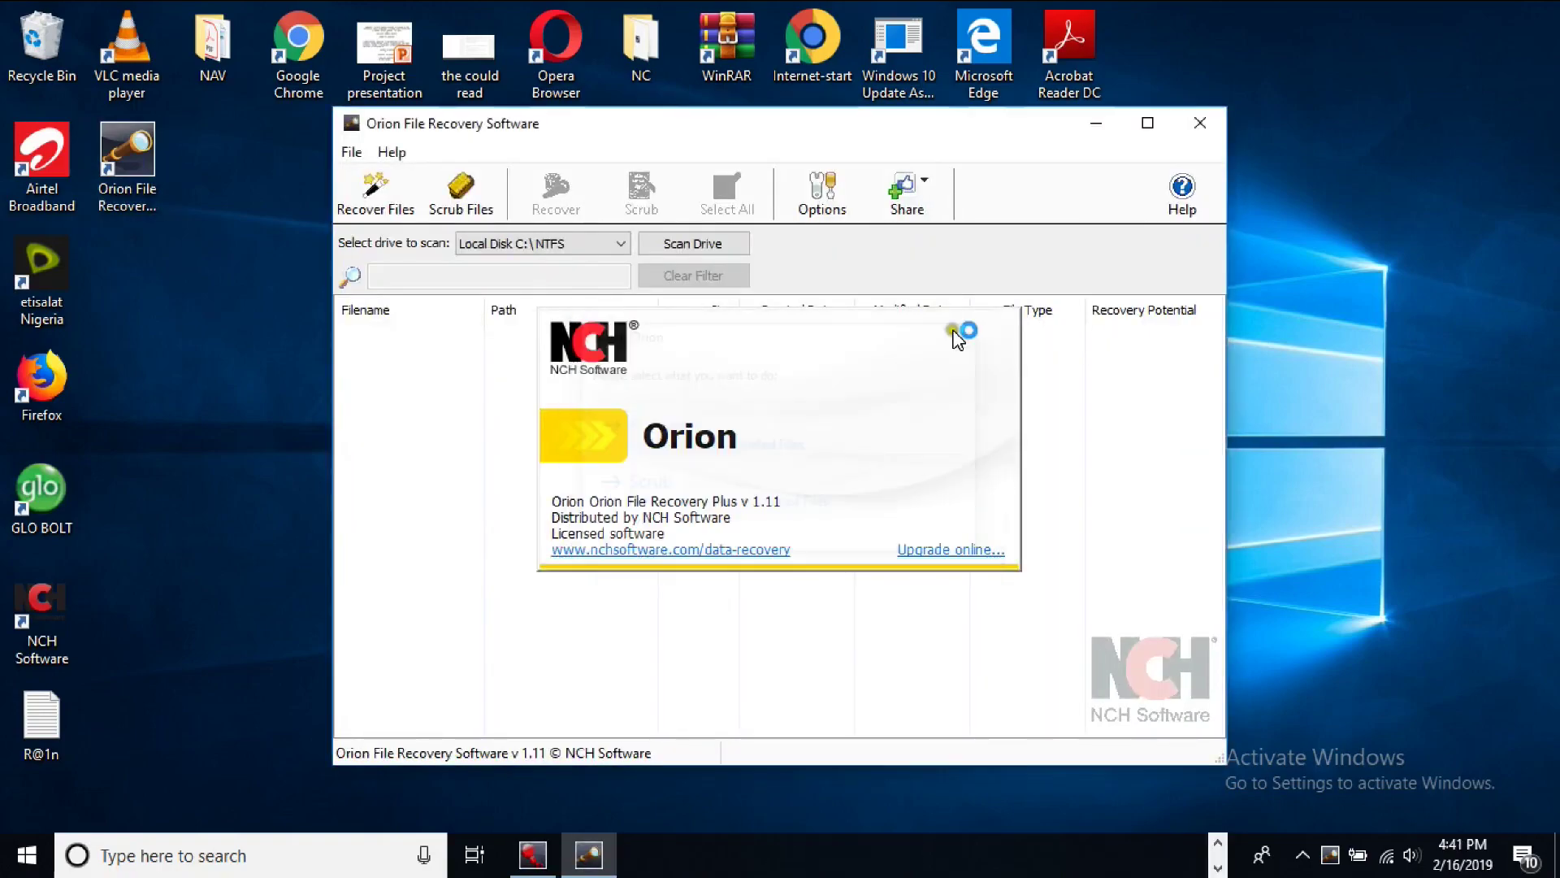